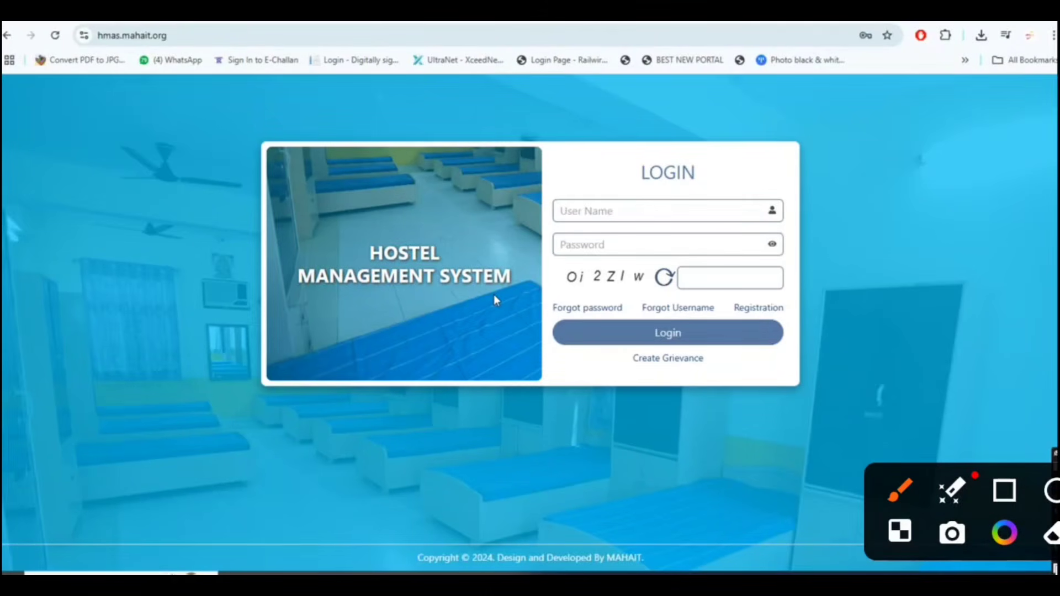
Step: Open the empty Registration form with user name, password, email, mobile and captcha fields
{"action": "left_click_drag", "start_coordinate": [701, 159], "coordinate": [908, 32]}
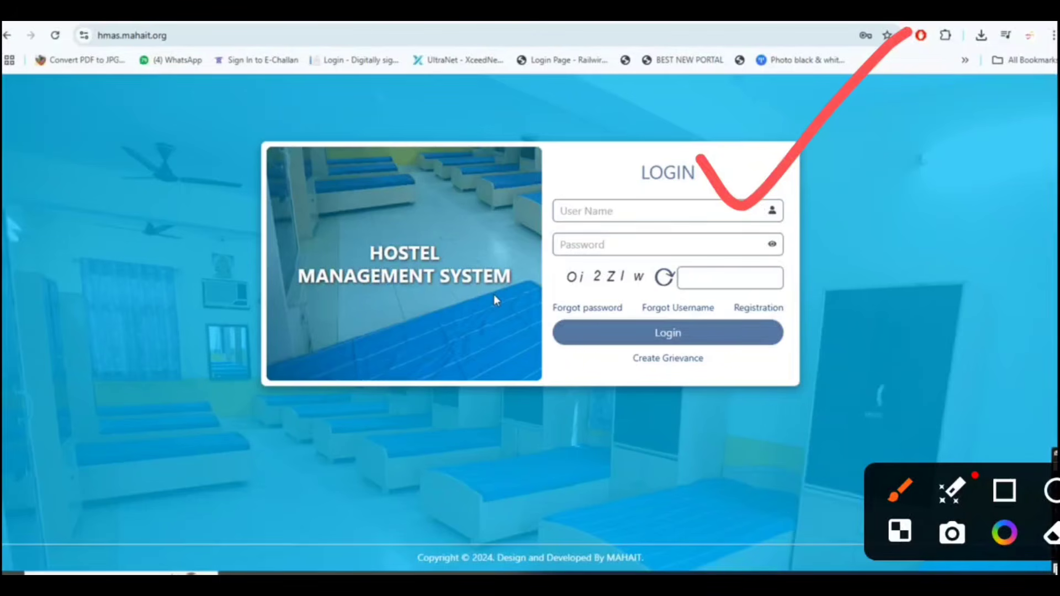
{"action": "mouse_move", "coordinate": [739, 268]}
{"action": "left_mouse_down"}
{"action": "mouse_move", "coordinate": [808, 279]}
{"action": "mouse_move", "coordinate": [722, 278]}
{"action": "left_mouse_up"}
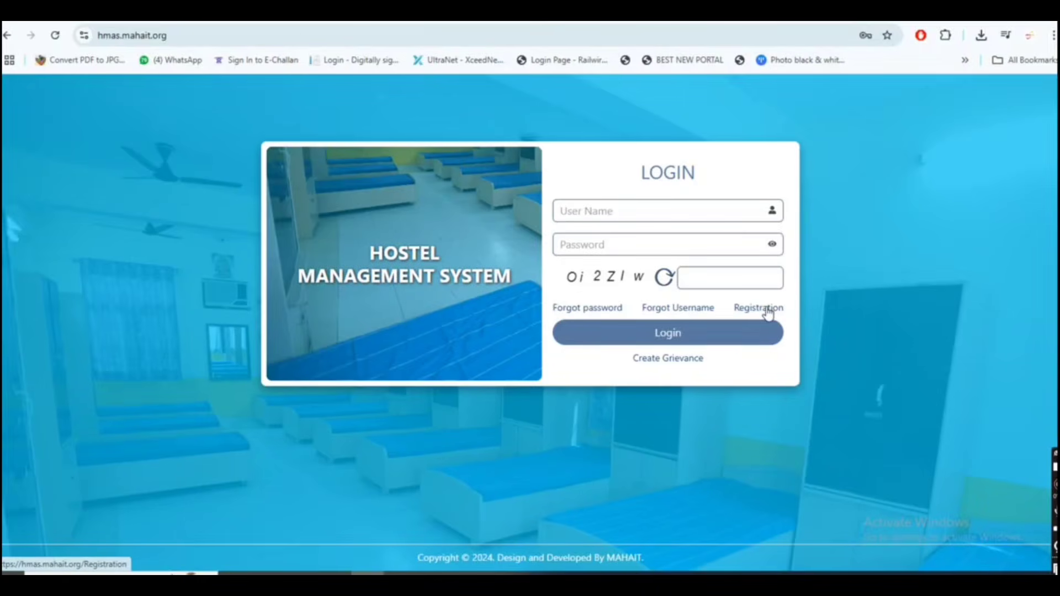
{"action": "left_click", "coordinate": [767, 311]}
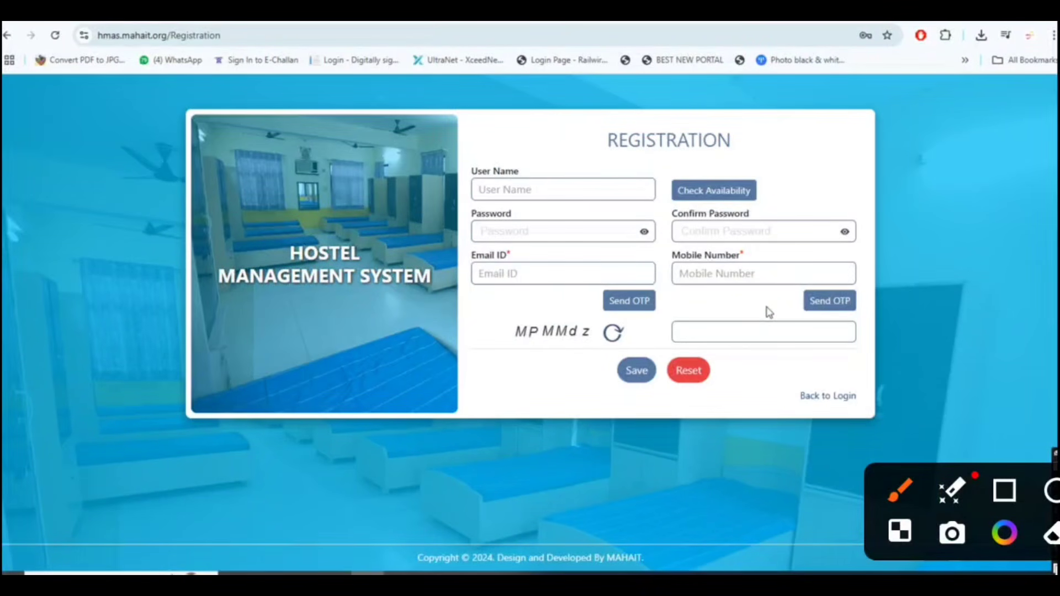
{"action": "left_click_drag", "start_coordinate": [552, 152], "coordinate": [690, 69]}
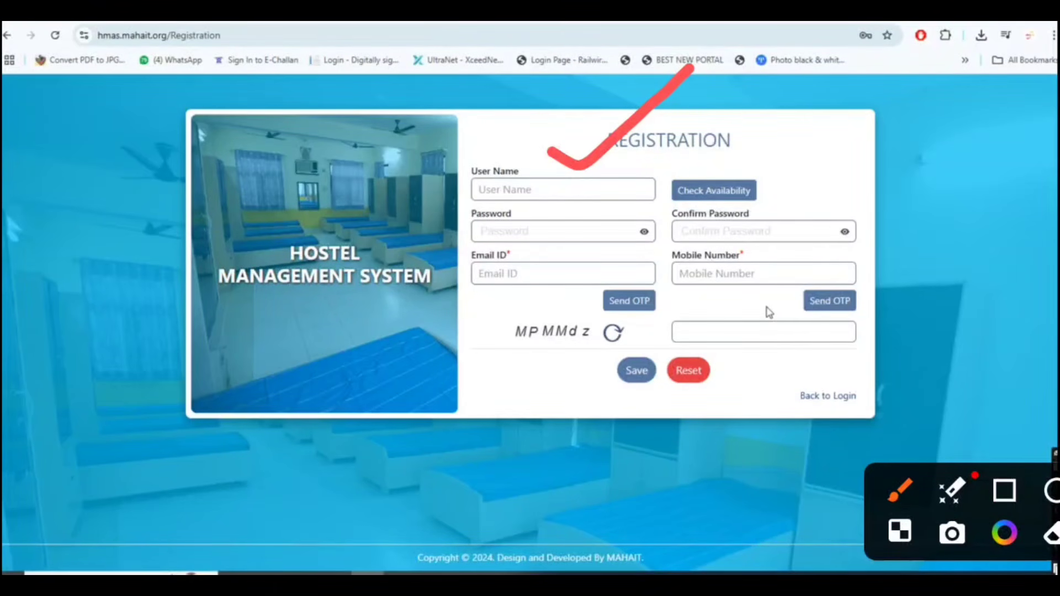
{"action": "left_click_drag", "start_coordinate": [654, 213], "coordinate": [717, 184]}
{"action": "left_click_drag", "start_coordinate": [813, 209], "coordinate": [869, 185]}
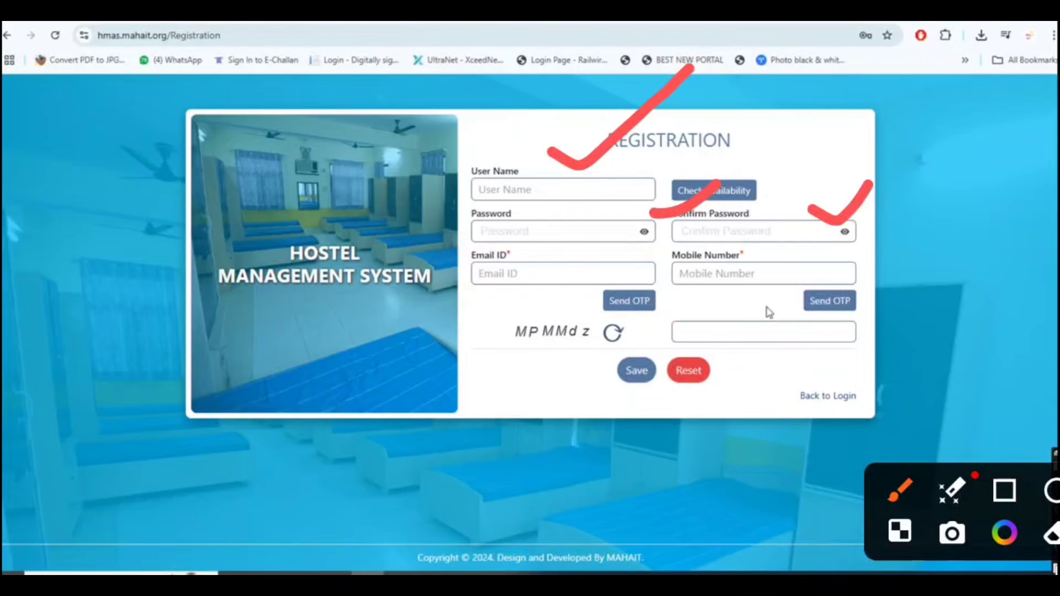
{"action": "left_click_drag", "start_coordinate": [651, 257], "coordinate": [671, 237]}
{"action": "left_click_drag", "start_coordinate": [784, 266], "coordinate": [800, 244]}
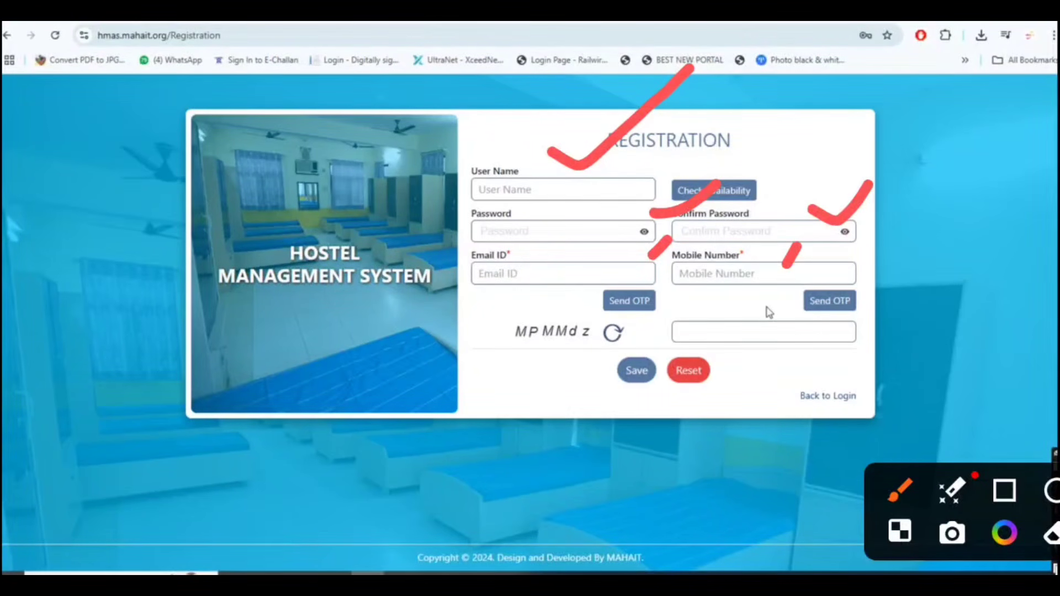
{"action": "left_click_drag", "start_coordinate": [757, 326], "coordinate": [769, 304]}
{"action": "left_click_drag", "start_coordinate": [644, 428], "coordinate": [654, 406]}
Step: Return to the login page and enter the applicant's registered user name
{"action": "left_click", "coordinate": [828, 398]}
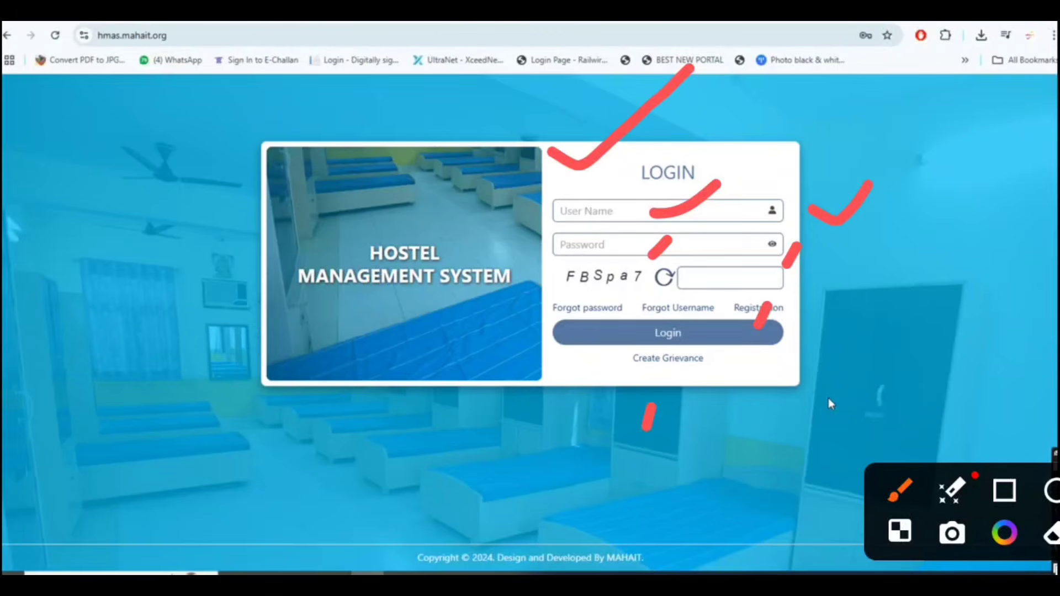
{"action": "key", "text": "Escape"}
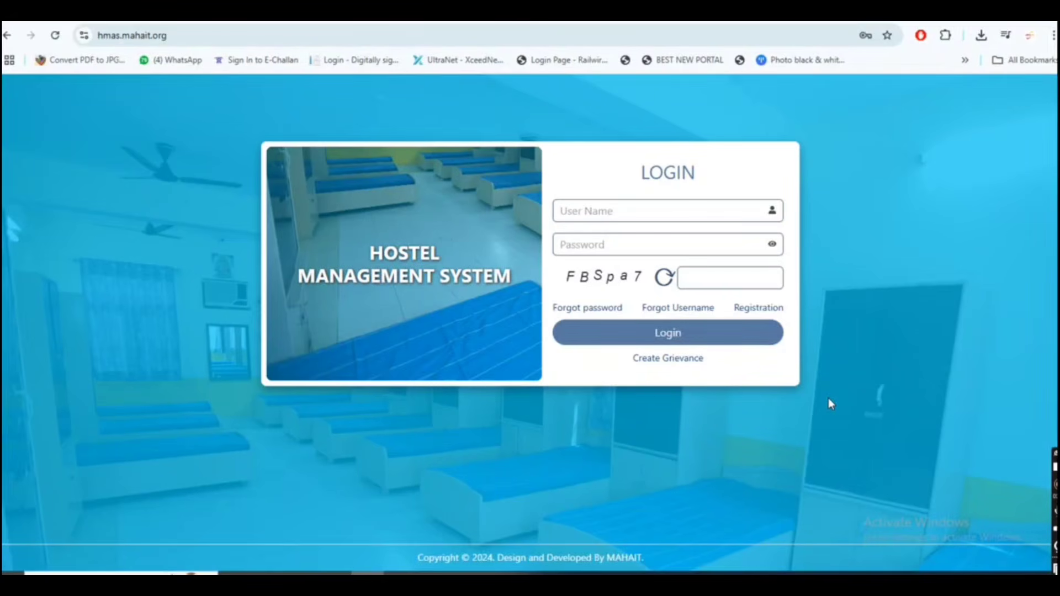
{"action": "left_click", "coordinate": [668, 217]}
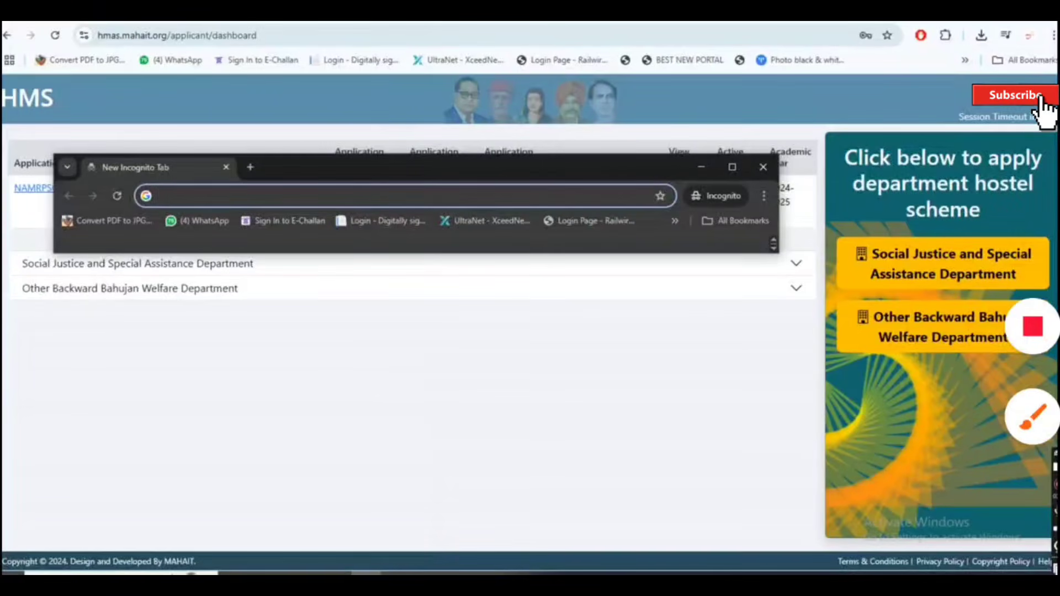
Step: Open the Other Backward Bahujan Welfare Department hostel scheme and start its application at Personal Details
{"action": "left_click", "coordinate": [1028, 395]}
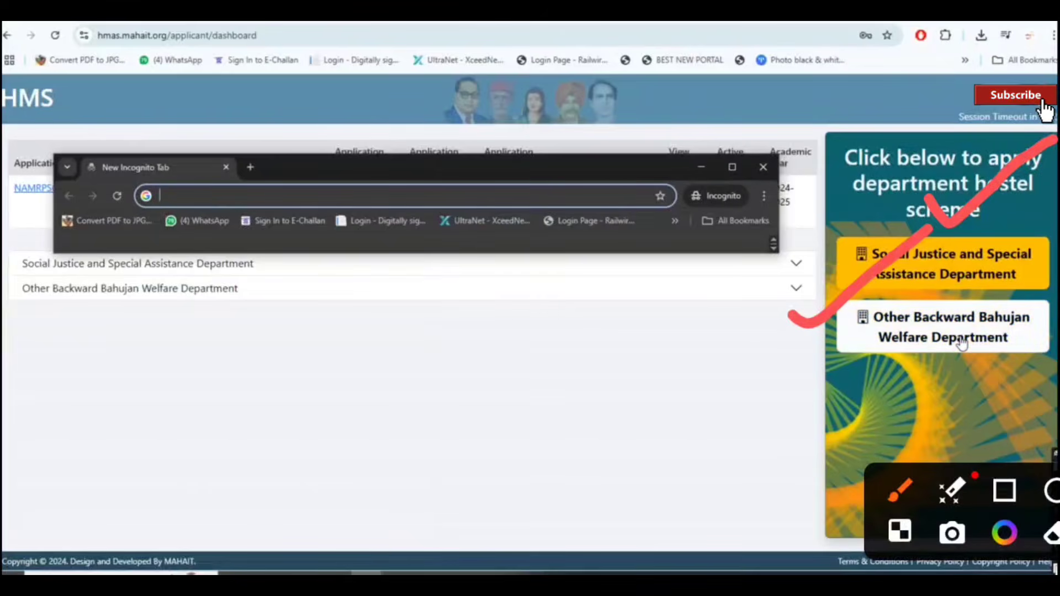
{"action": "left_click", "coordinate": [943, 327]}
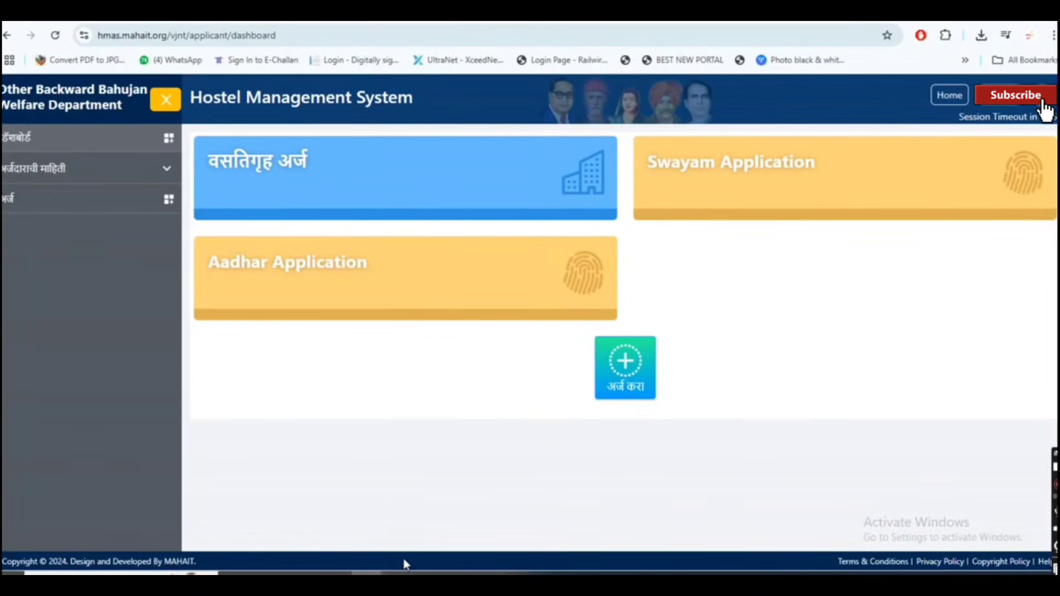
{"action": "left_click", "coordinate": [1032, 418]}
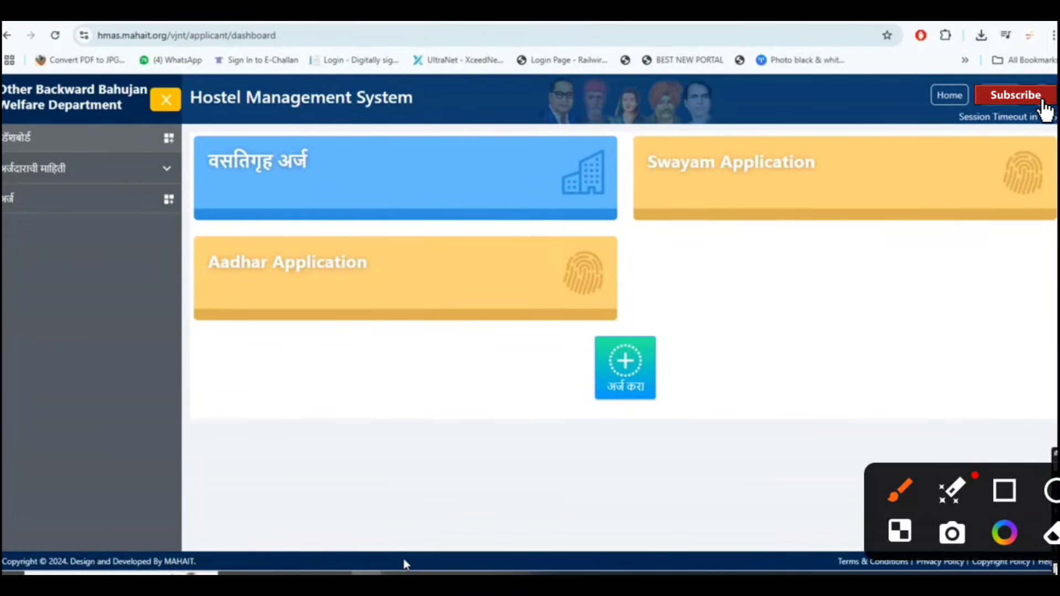
{"action": "mouse_move", "coordinate": [479, 150]}
{"action": "left_mouse_down"}
{"action": "mouse_move", "coordinate": [508, 174]}
{"action": "mouse_move", "coordinate": [610, 105]}
{"action": "left_mouse_up"}
{"action": "mouse_move", "coordinate": [838, 149]}
{"action": "left_mouse_down"}
{"action": "mouse_move", "coordinate": [969, 109]}
{"action": "mouse_move", "coordinate": [997, 78]}
{"action": "left_mouse_up"}
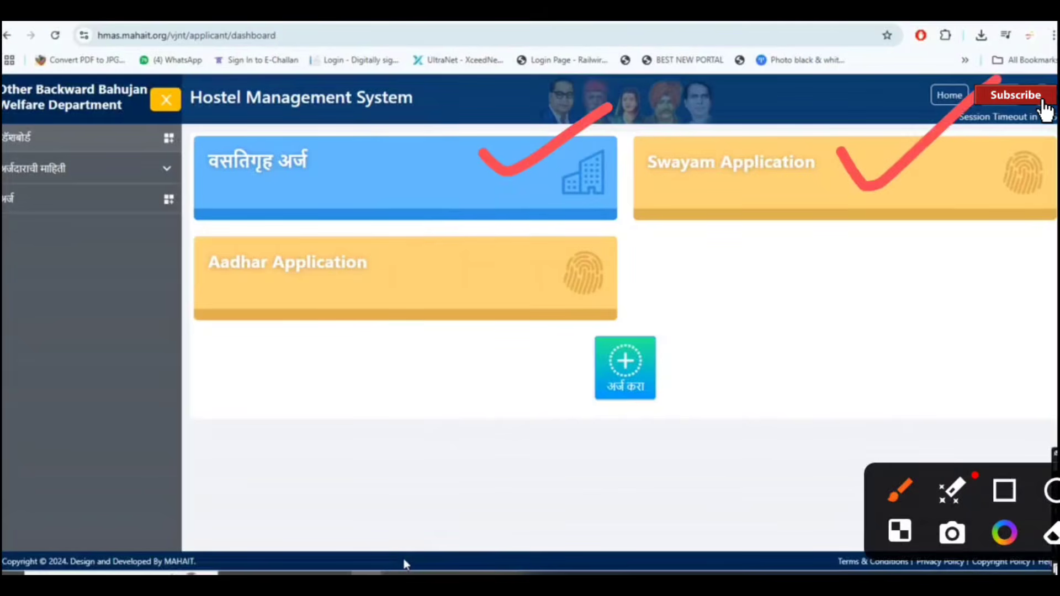
{"action": "left_click_drag", "start_coordinate": [355, 301], "coordinate": [552, 210]}
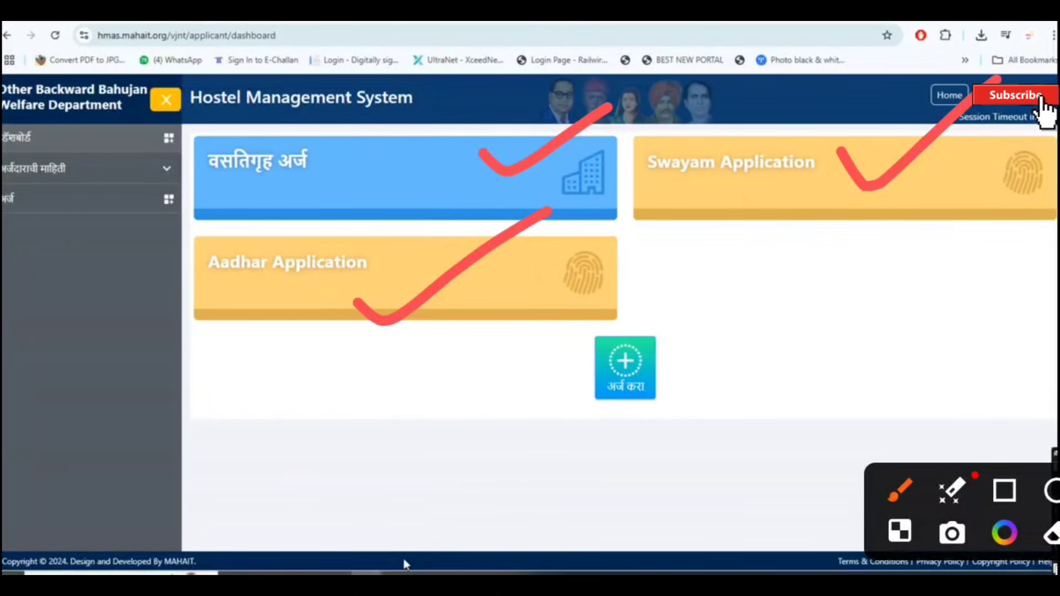
{"action": "left_click_drag", "start_coordinate": [653, 363], "coordinate": [861, 243]}
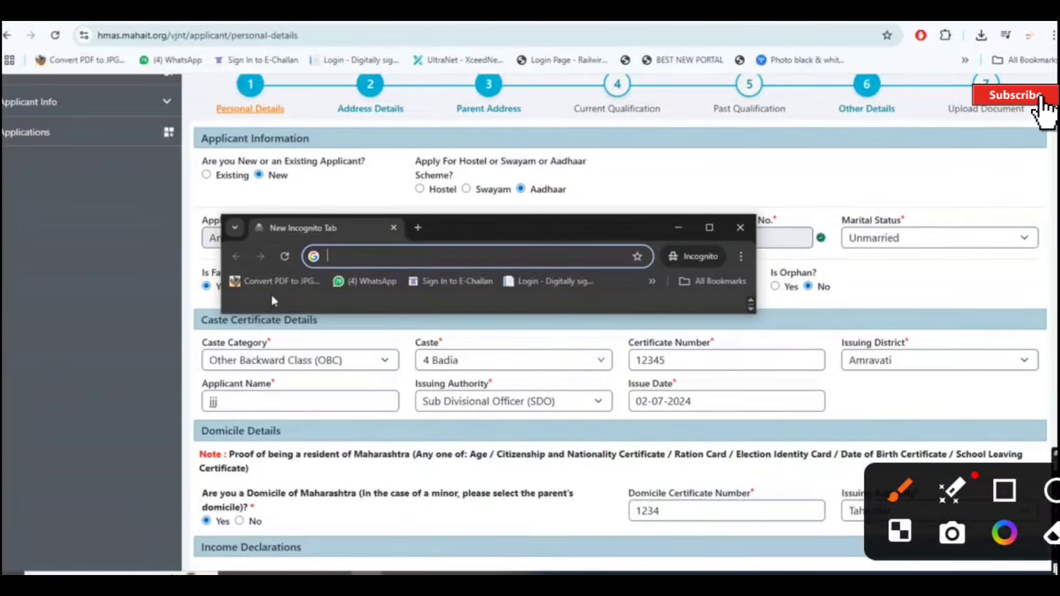
{"action": "left_click_drag", "start_coordinate": [270, 135], "coordinate": [403, 87]}
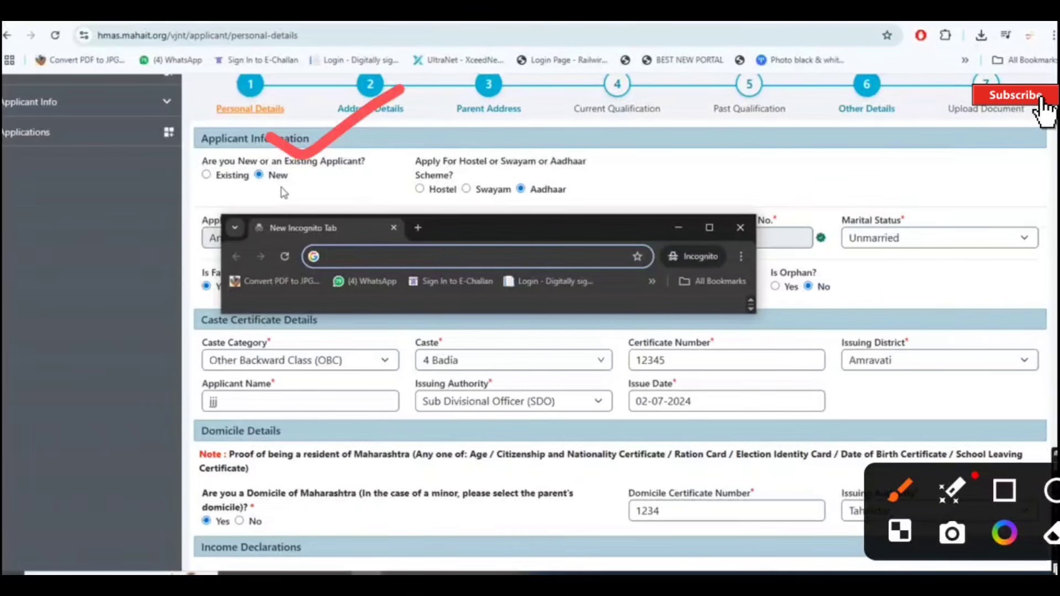
{"action": "mouse_move", "coordinate": [543, 156]}
{"action": "left_mouse_down"}
{"action": "mouse_move", "coordinate": [638, 140]}
{"action": "mouse_move", "coordinate": [704, 94]}
{"action": "left_mouse_up"}
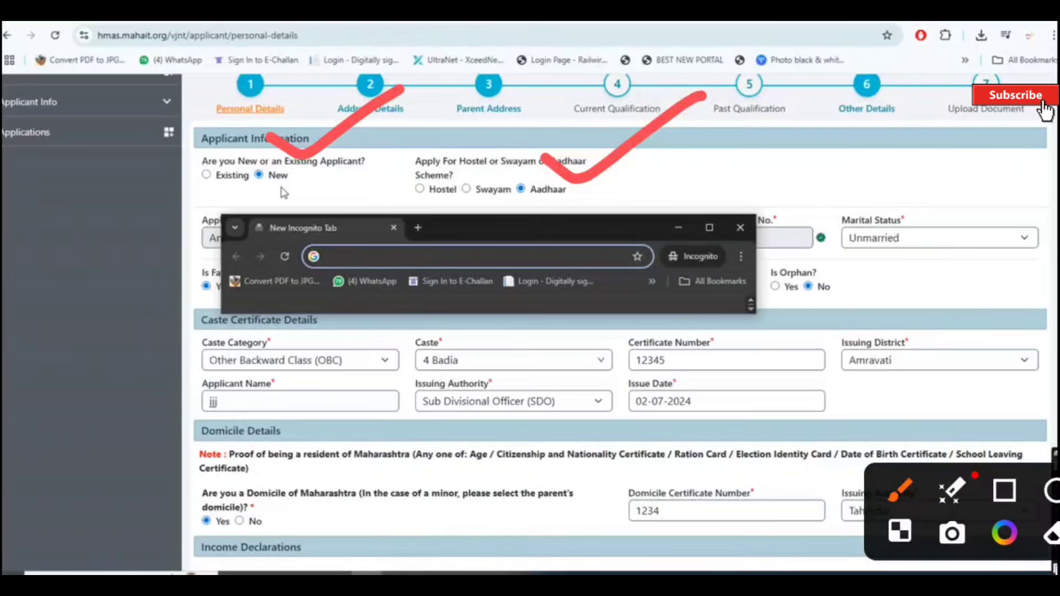
{"action": "left_click_drag", "start_coordinate": [337, 206], "coordinate": [461, 162]}
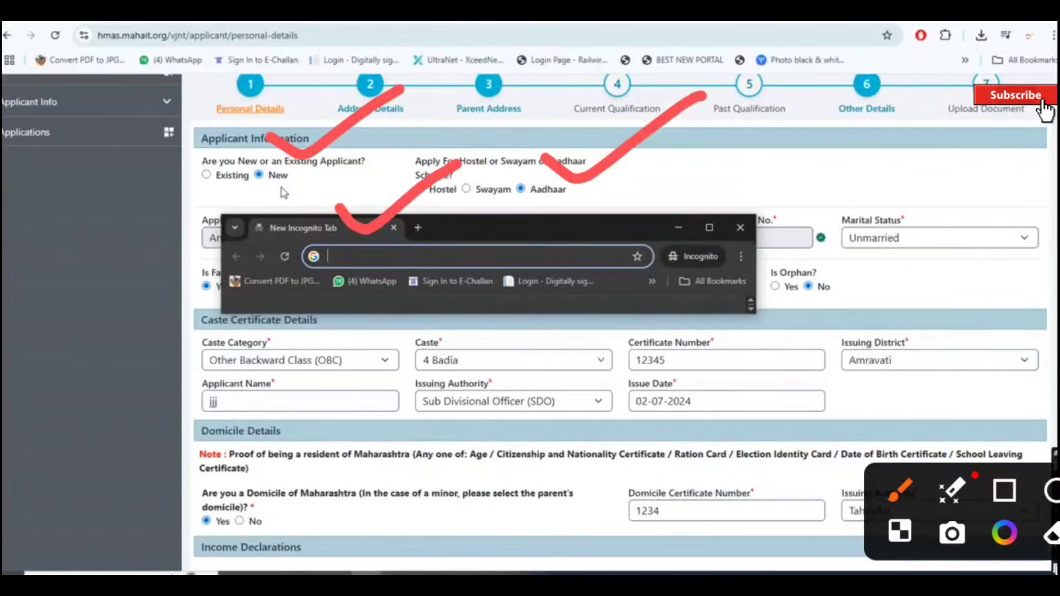
{"action": "mouse_move", "coordinate": [736, 186]}
{"action": "left_mouse_down"}
{"action": "mouse_move", "coordinate": [743, 193]}
{"action": "mouse_move", "coordinate": [841, 142]}
{"action": "left_mouse_up"}
{"action": "left_click_drag", "start_coordinate": [544, 196], "coordinate": [613, 176]}
{"action": "mouse_move", "coordinate": [897, 193]}
{"action": "left_mouse_down"}
{"action": "mouse_move", "coordinate": [959, 208]}
{"action": "mouse_move", "coordinate": [1034, 142]}
{"action": "left_mouse_up"}
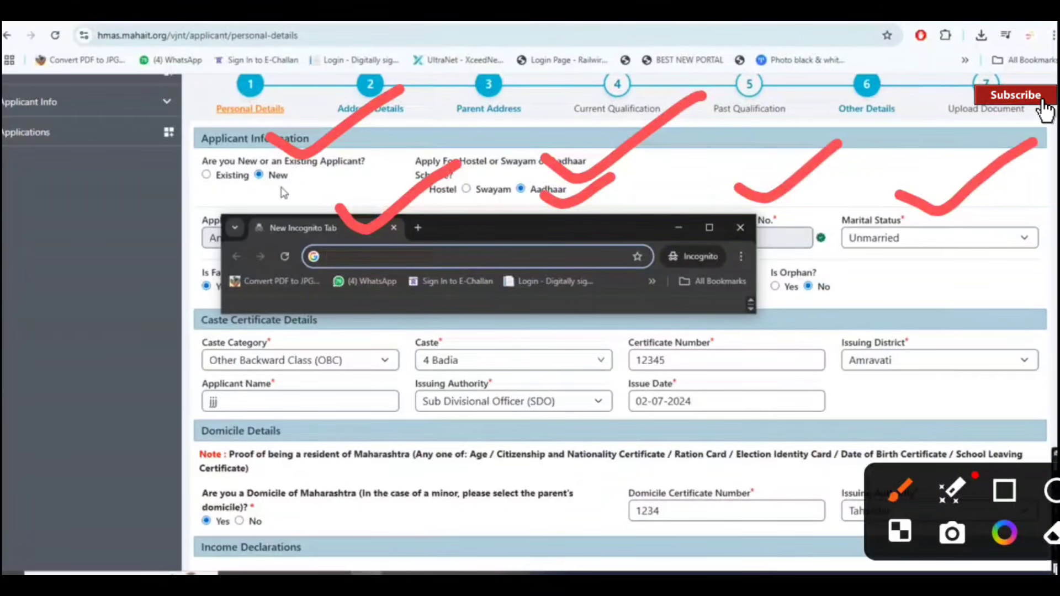
{"action": "left_click_drag", "start_coordinate": [271, 289], "coordinate": [317, 279]}
{"action": "left_click_drag", "start_coordinate": [598, 291], "coordinate": [635, 293]}
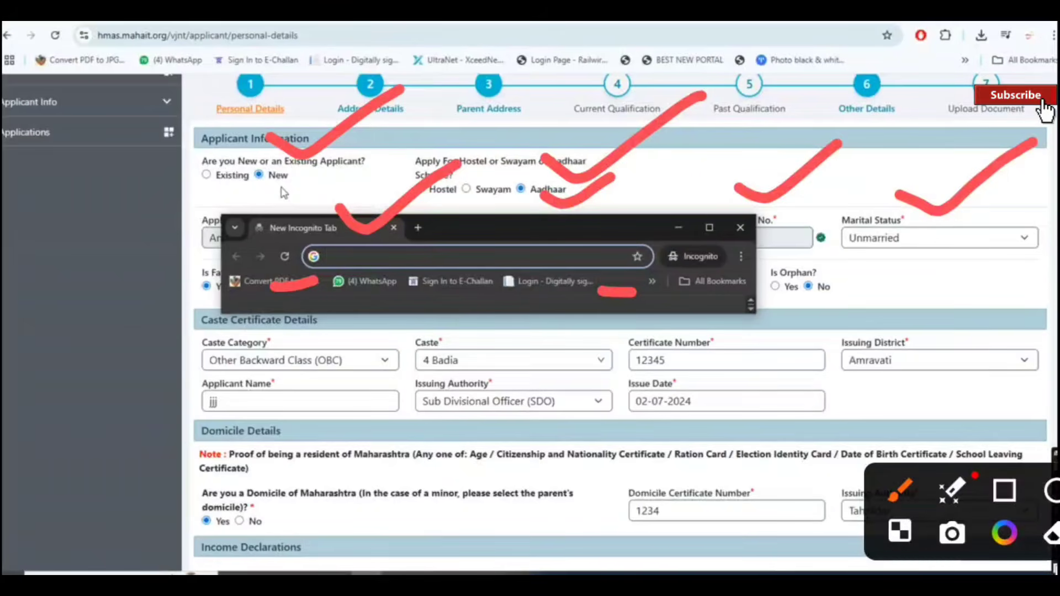
{"action": "mouse_move", "coordinate": [840, 265]}
{"action": "left_mouse_down"}
{"action": "mouse_move", "coordinate": [890, 274]}
{"action": "mouse_move", "coordinate": [953, 242]}
{"action": "left_mouse_up"}
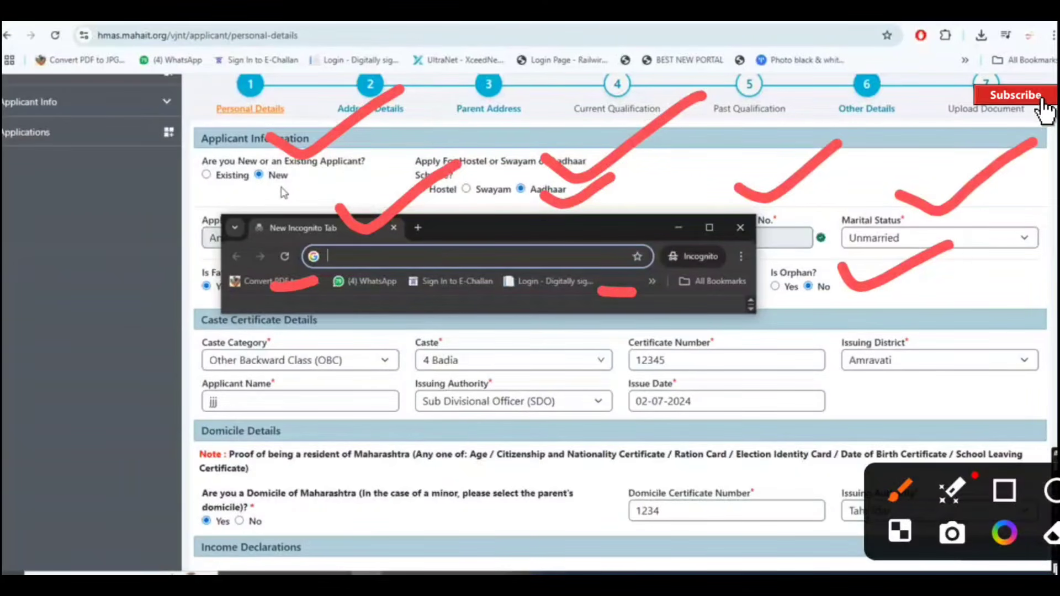
{"action": "left_click", "coordinate": [763, 315]}
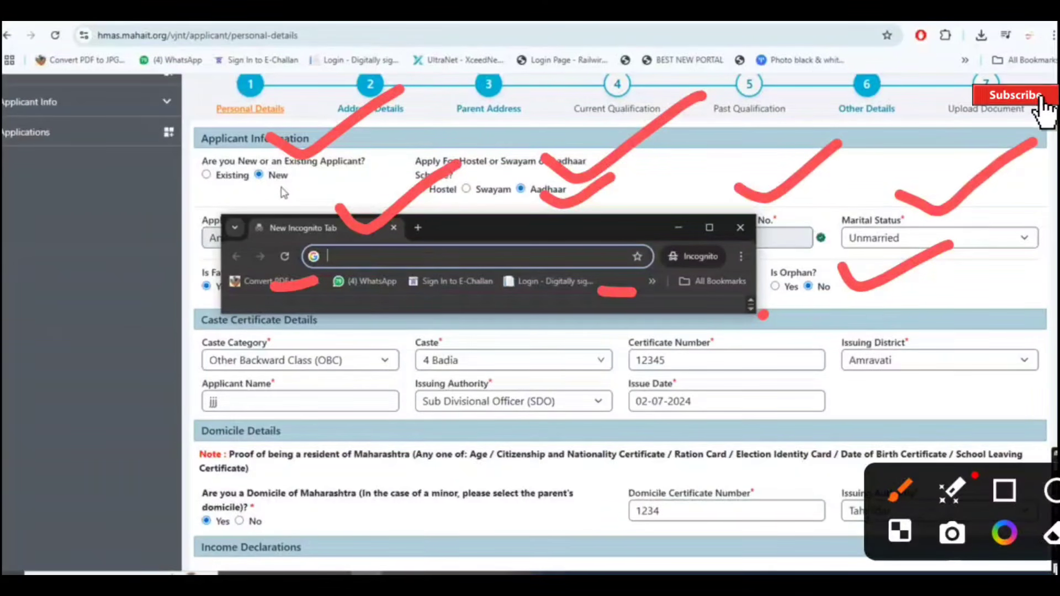
{"action": "left_click", "coordinate": [815, 313]}
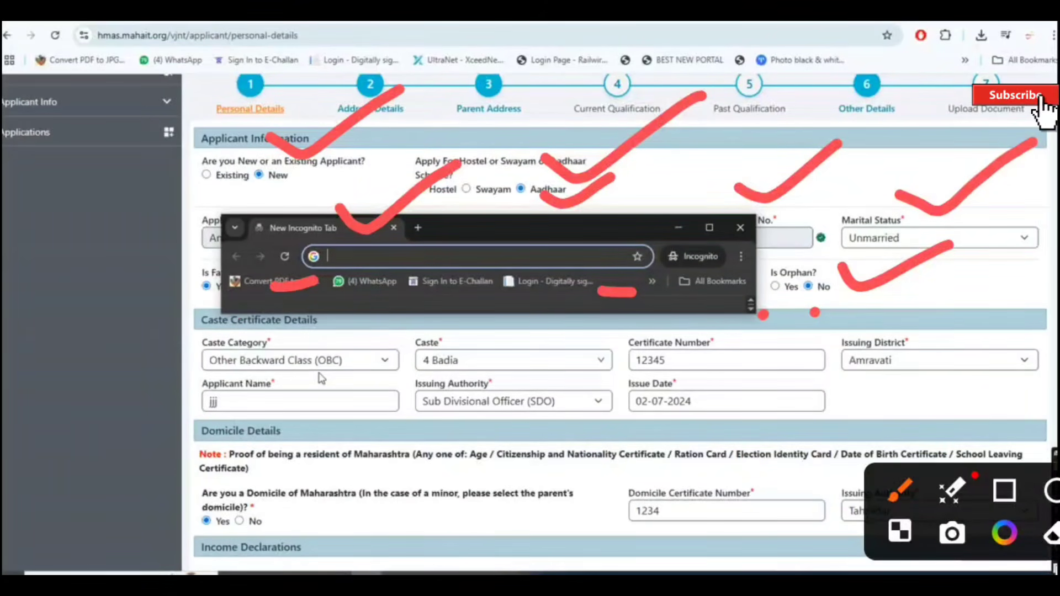
{"action": "left_click_drag", "start_coordinate": [154, 338], "coordinate": [318, 279]}
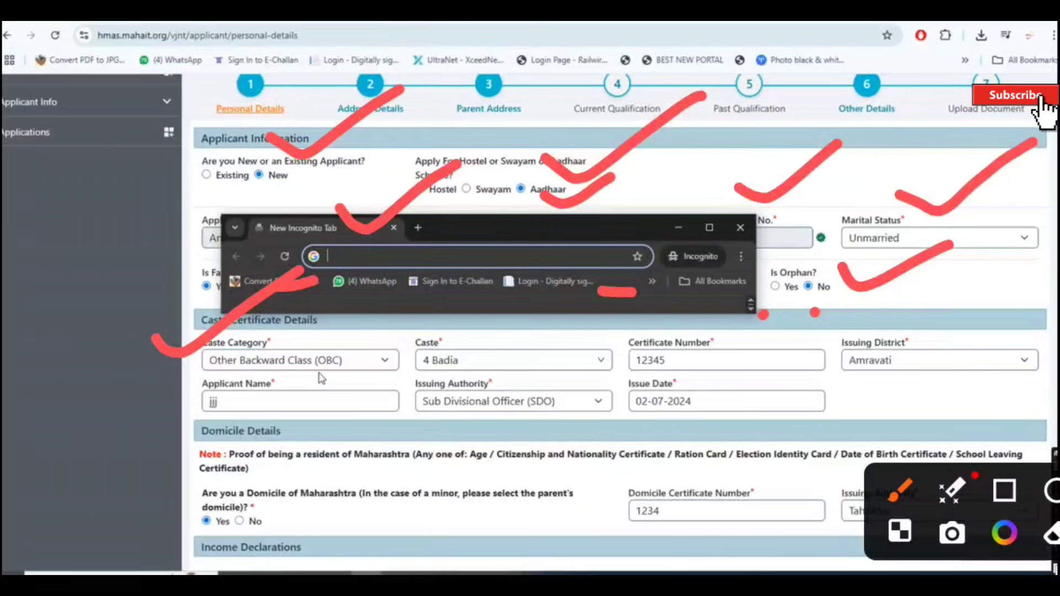
{"action": "left_click", "coordinate": [365, 352]}
{"action": "mouse_move", "coordinate": [484, 329]}
{"action": "left_mouse_down"}
{"action": "mouse_move", "coordinate": [566, 327]}
{"action": "mouse_move", "coordinate": [624, 305]}
{"action": "left_mouse_up"}
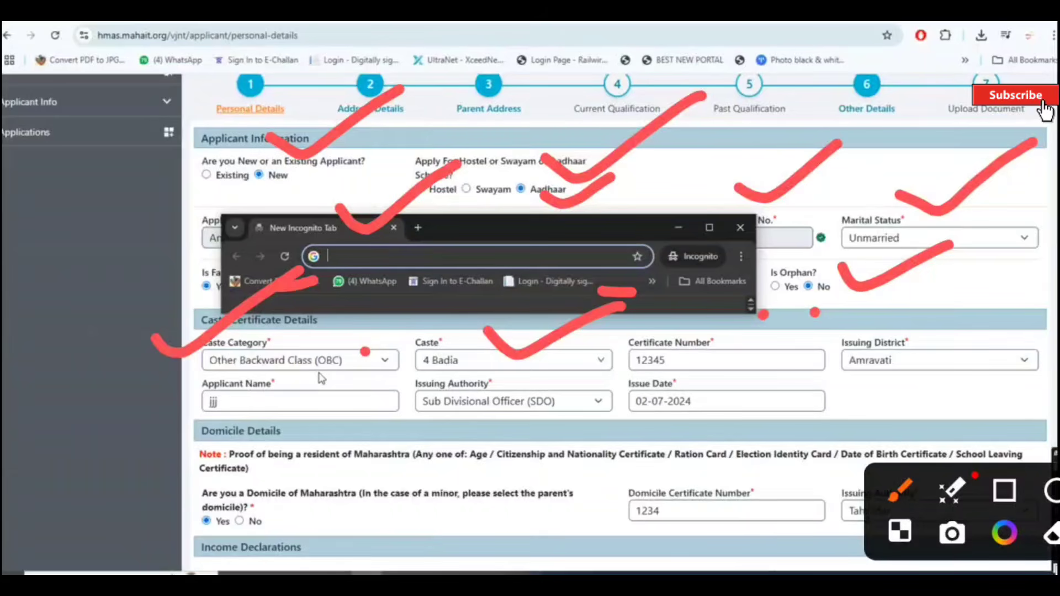
{"action": "left_click_drag", "start_coordinate": [713, 319], "coordinate": [866, 269]}
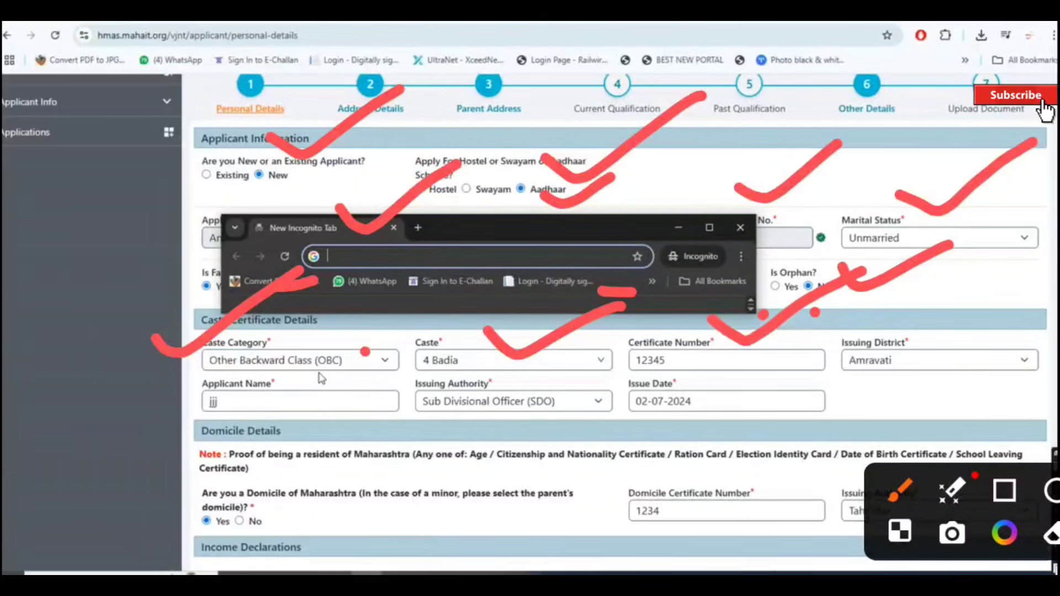
{"action": "left_click_drag", "start_coordinate": [892, 313], "coordinate": [1050, 285]}
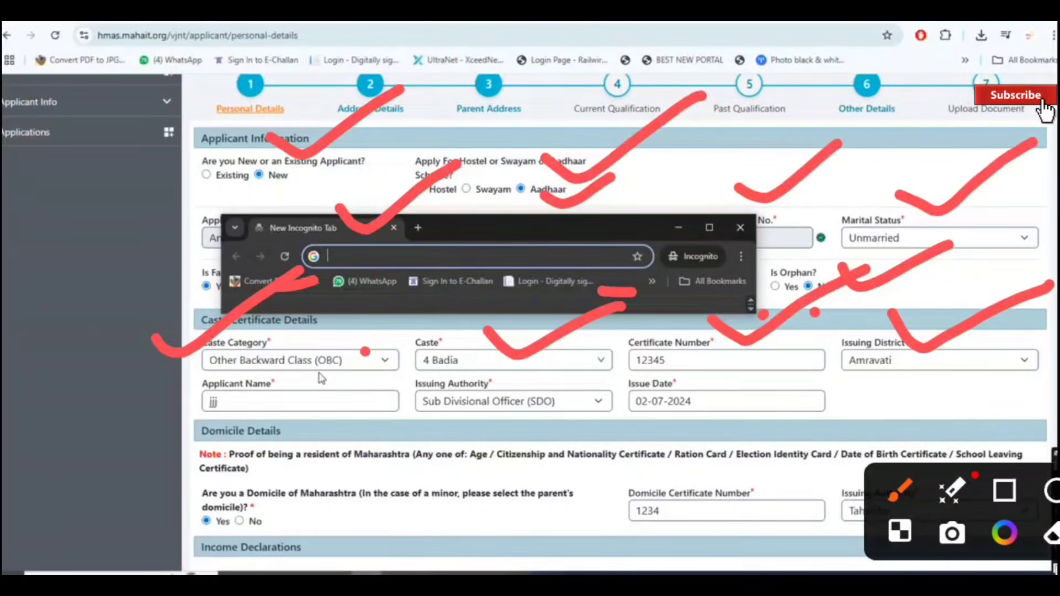
{"action": "left_click_drag", "start_coordinate": [896, 387], "coordinate": [950, 366]}
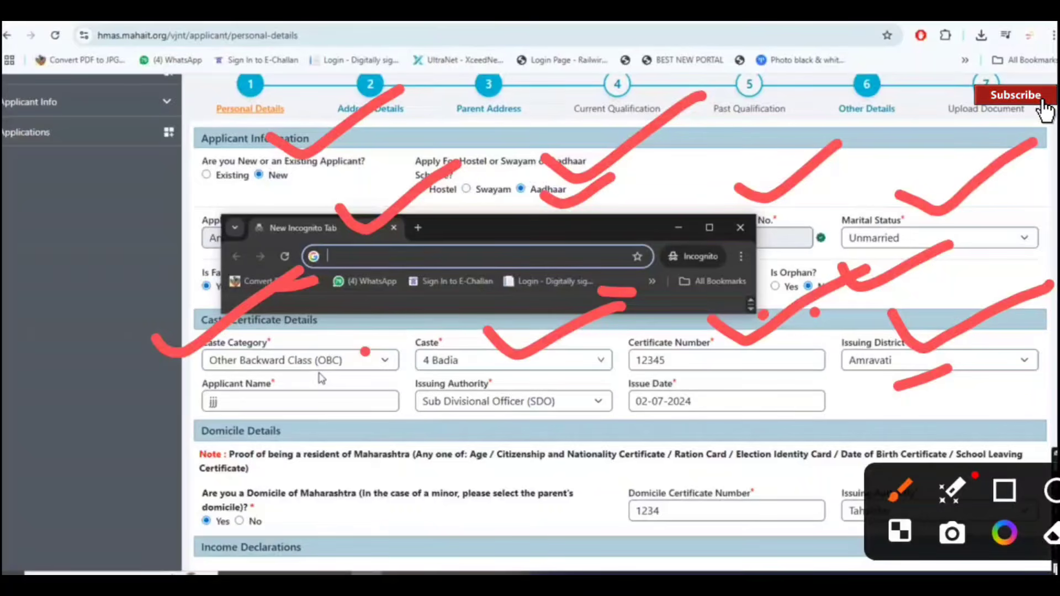
{"action": "left_click_drag", "start_coordinate": [330, 391], "coordinate": [409, 374]}
{"action": "left_click_drag", "start_coordinate": [484, 416], "coordinate": [567, 394]}
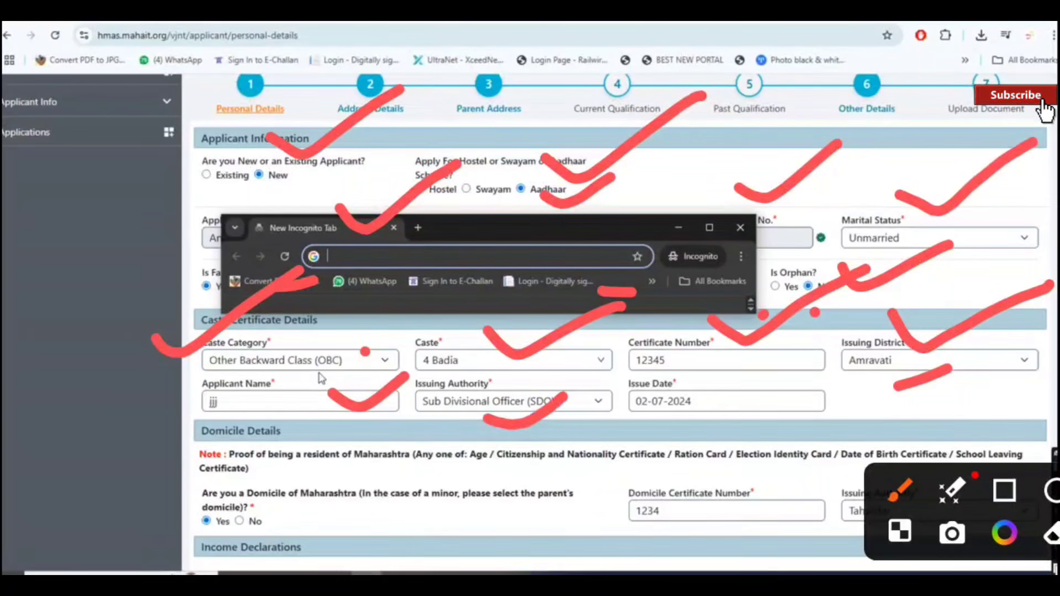
{"action": "left_click_drag", "start_coordinate": [727, 407], "coordinate": [834, 374]}
{"action": "left_click_drag", "start_coordinate": [604, 320], "coordinate": [623, 395]}
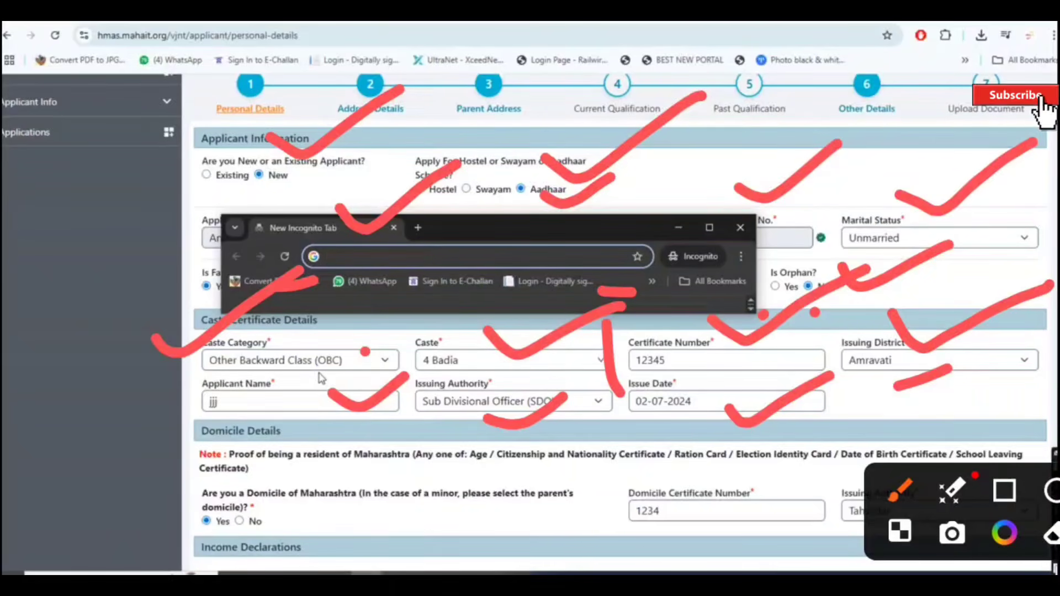
{"action": "key", "text": "Escape"}
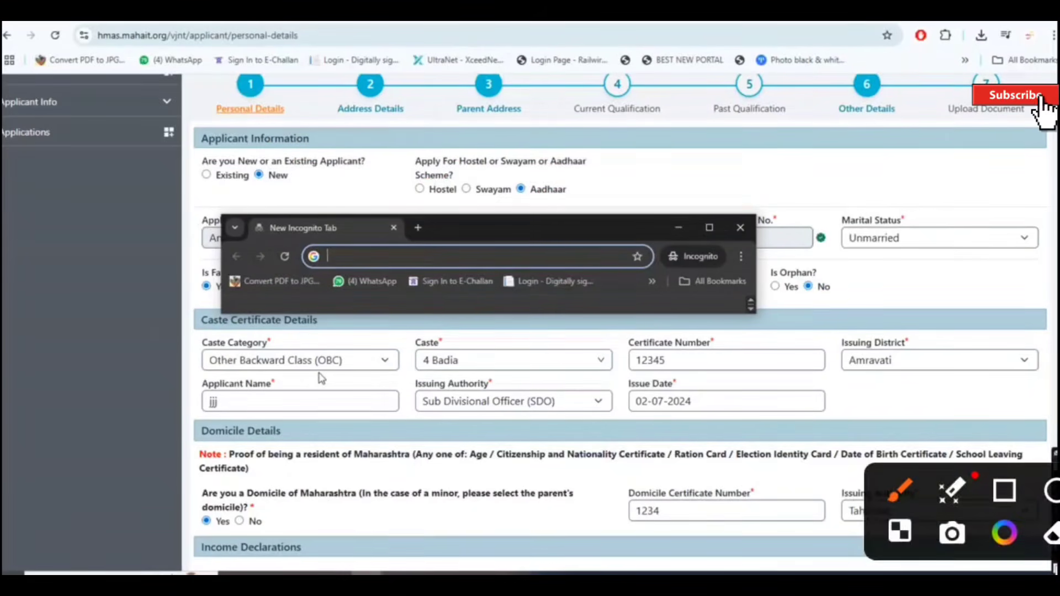
{"action": "left_click_drag", "start_coordinate": [158, 456], "coordinate": [264, 421]}
{"action": "left_click_drag", "start_coordinate": [953, 512], "coordinate": [952, 323]}
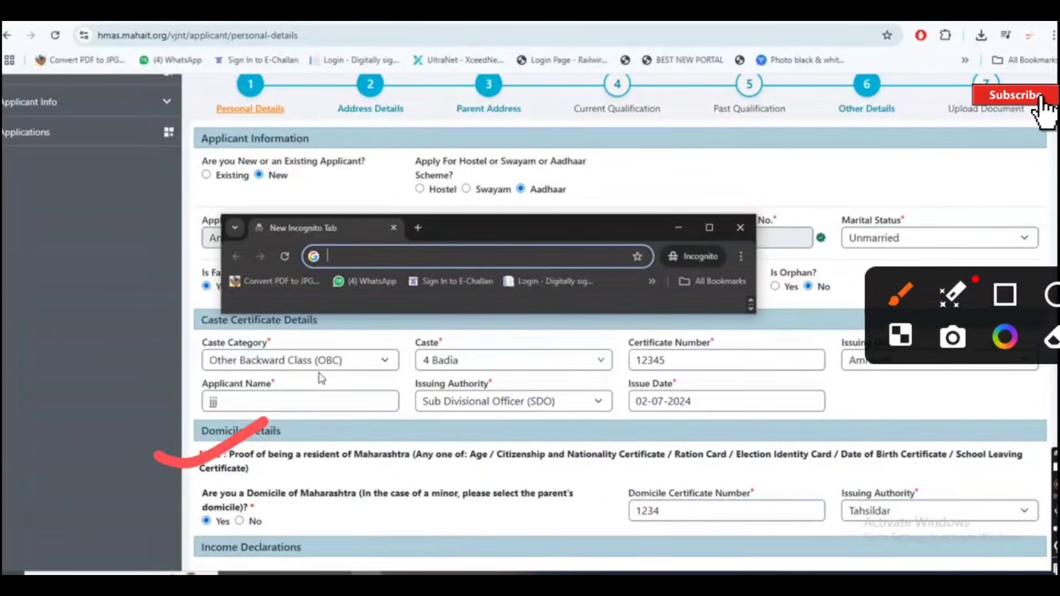
{"action": "left_click_drag", "start_coordinate": [128, 508], "coordinate": [246, 442]}
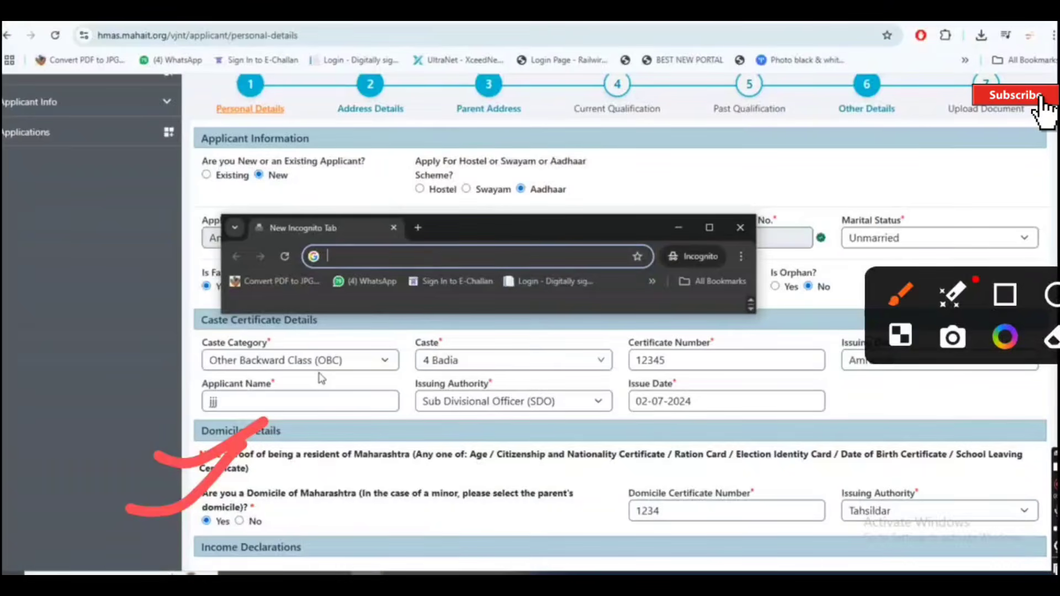
{"action": "mouse_move", "coordinate": [706, 459]}
{"action": "left_mouse_down"}
{"action": "mouse_move", "coordinate": [765, 471]}
{"action": "mouse_move", "coordinate": [864, 413]}
{"action": "left_mouse_up"}
{"action": "left_click_drag", "start_coordinate": [916, 458], "coordinate": [1059, 425]}
Step: Confirm the 50000 family income declaration and save Personal Details to reach Address Details
{"action": "scroll", "coordinate": [753, 344], "scroll_direction": "down", "scroll_amount": 3}
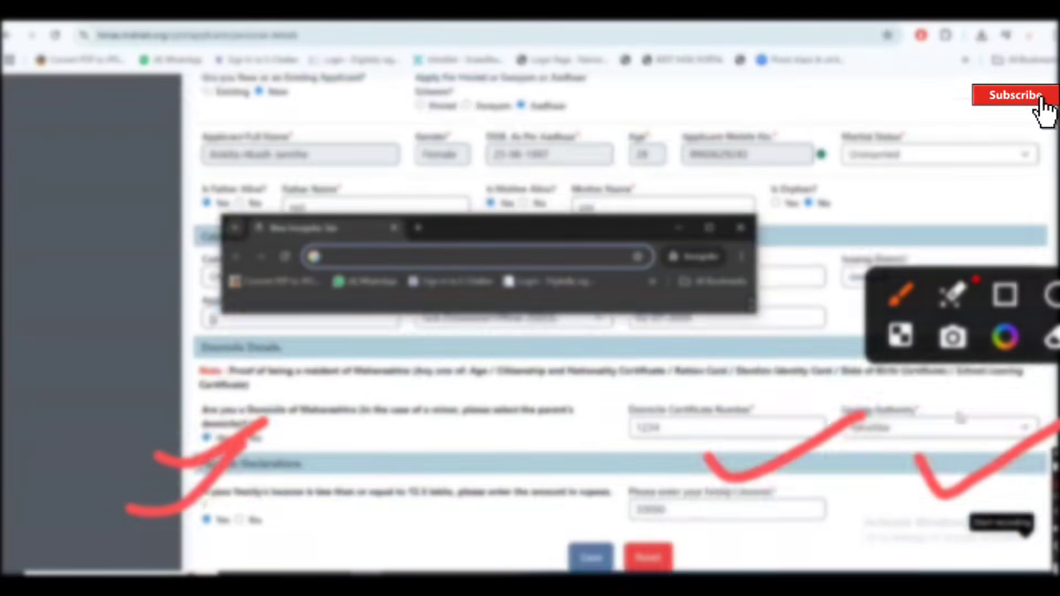
{"action": "left_click_drag", "start_coordinate": [551, 234], "coordinate": [529, 175]}
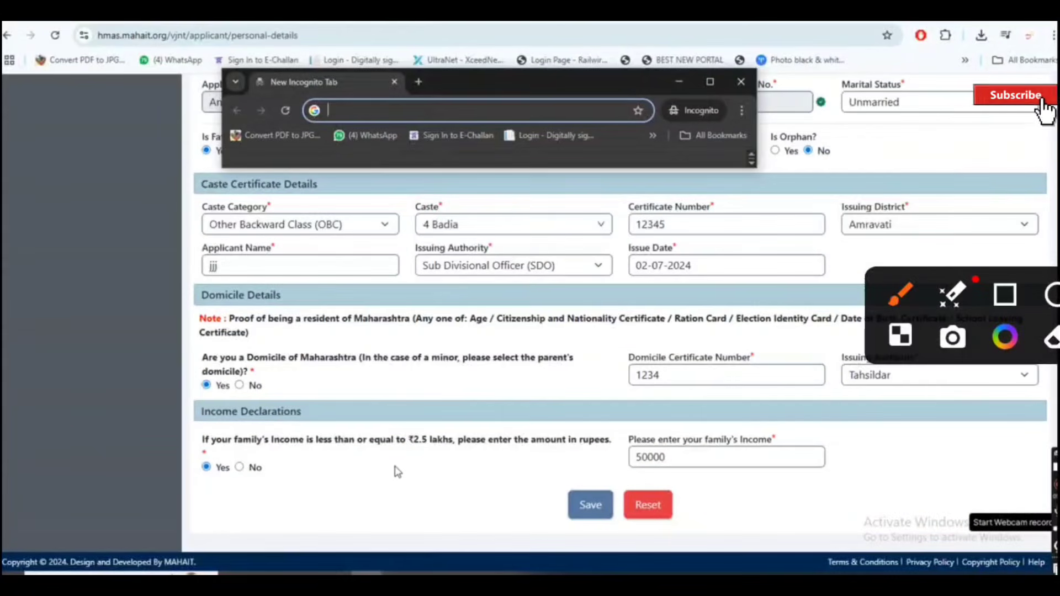
{"action": "left_click_drag", "start_coordinate": [139, 426], "coordinate": [331, 341]}
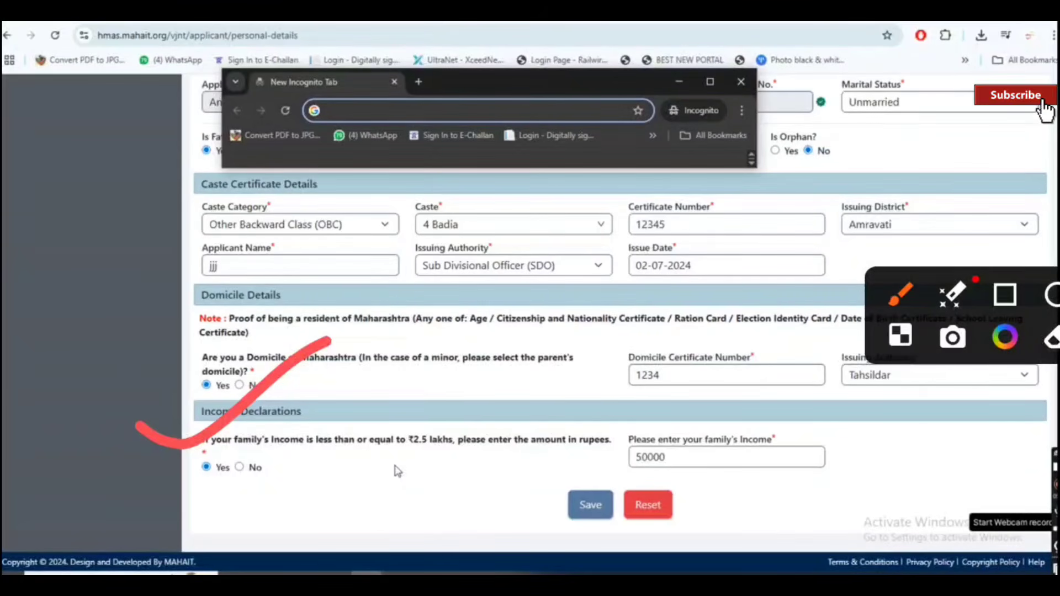
{"action": "left_click_drag", "start_coordinate": [182, 494], "coordinate": [212, 485]}
{"action": "left_click_drag", "start_coordinate": [659, 397], "coordinate": [581, 431]}
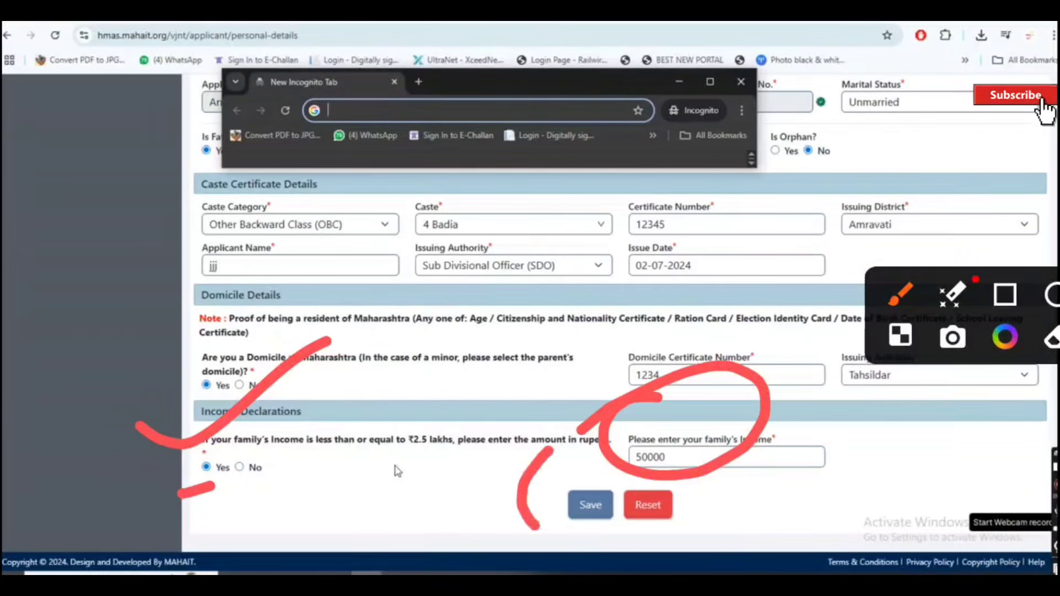
{"action": "mouse_move", "coordinate": [552, 447]}
{"action": "left_mouse_down"}
{"action": "mouse_move", "coordinate": [536, 530]}
{"action": "mouse_move", "coordinate": [463, 500]}
{"action": "left_mouse_up"}
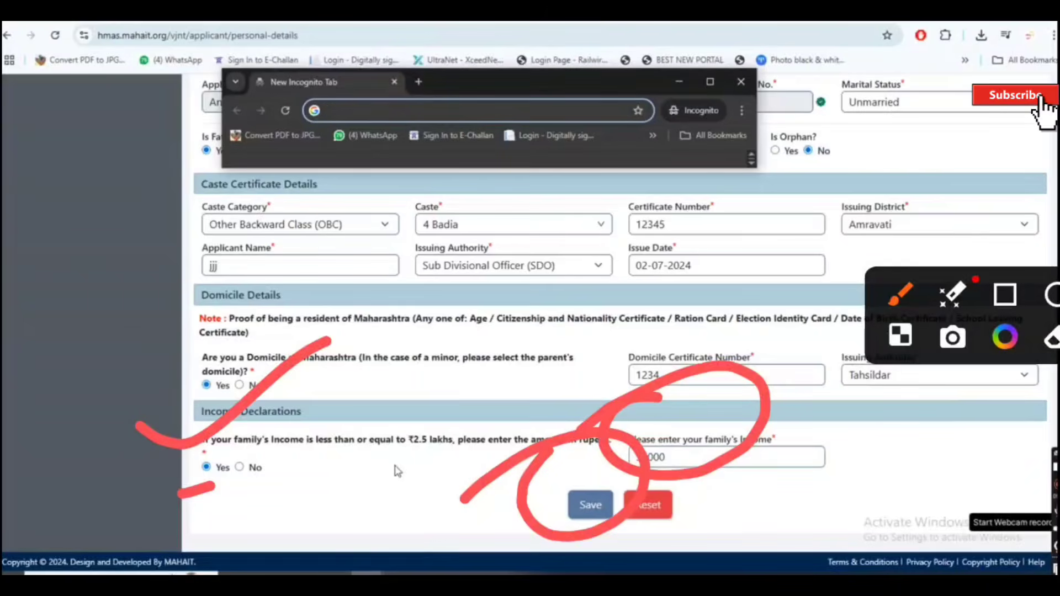
{"action": "key", "text": "Escape"}
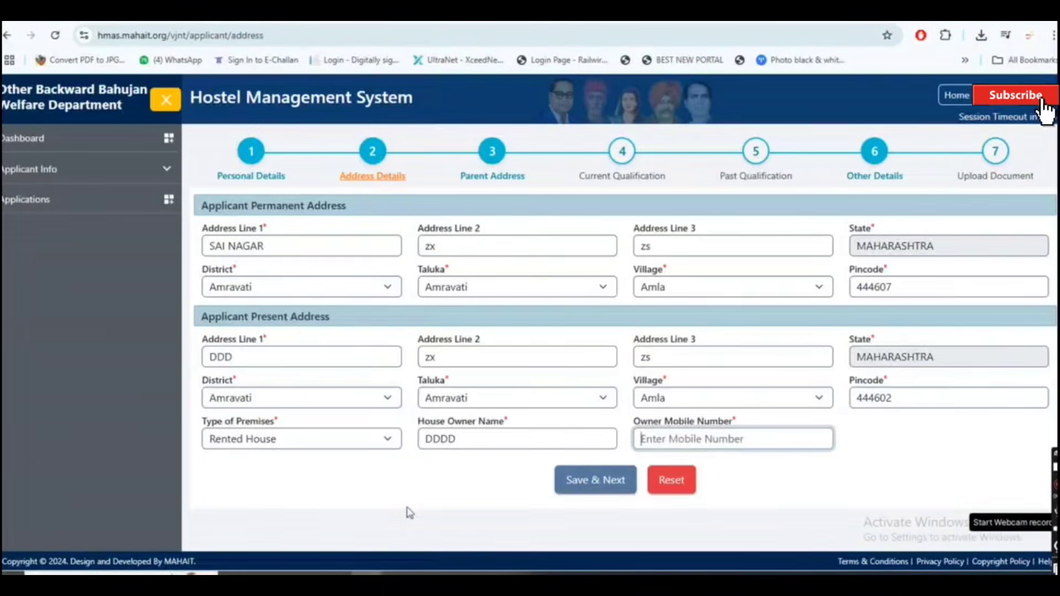
{"action": "left_click", "coordinate": [409, 512]}
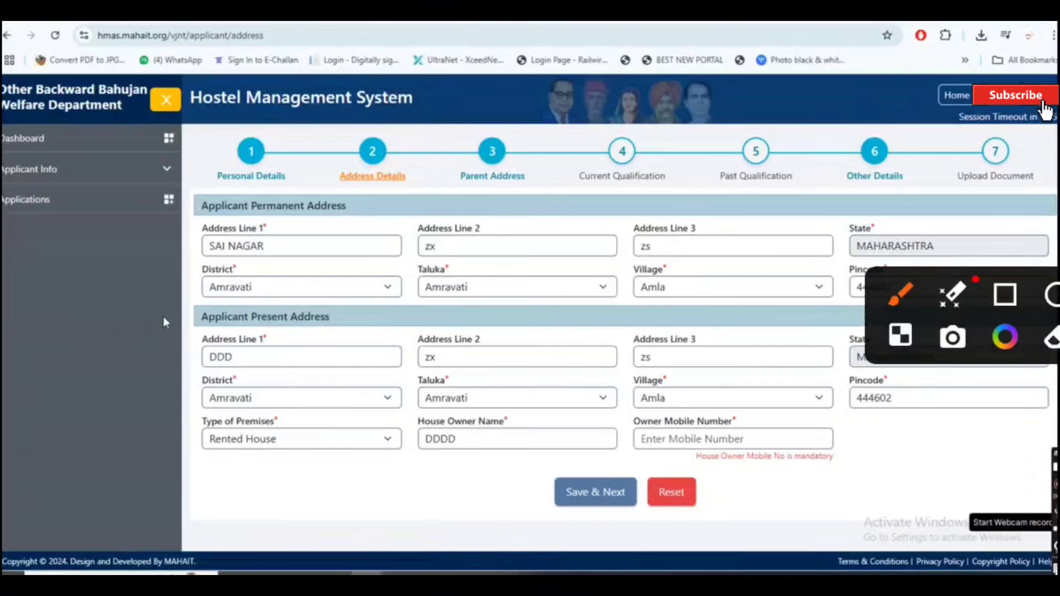
{"action": "mouse_move", "coordinate": [380, 180]}
{"action": "left_mouse_down"}
{"action": "mouse_move", "coordinate": [390, 194]}
{"action": "mouse_move", "coordinate": [550, 118]}
{"action": "left_mouse_up"}
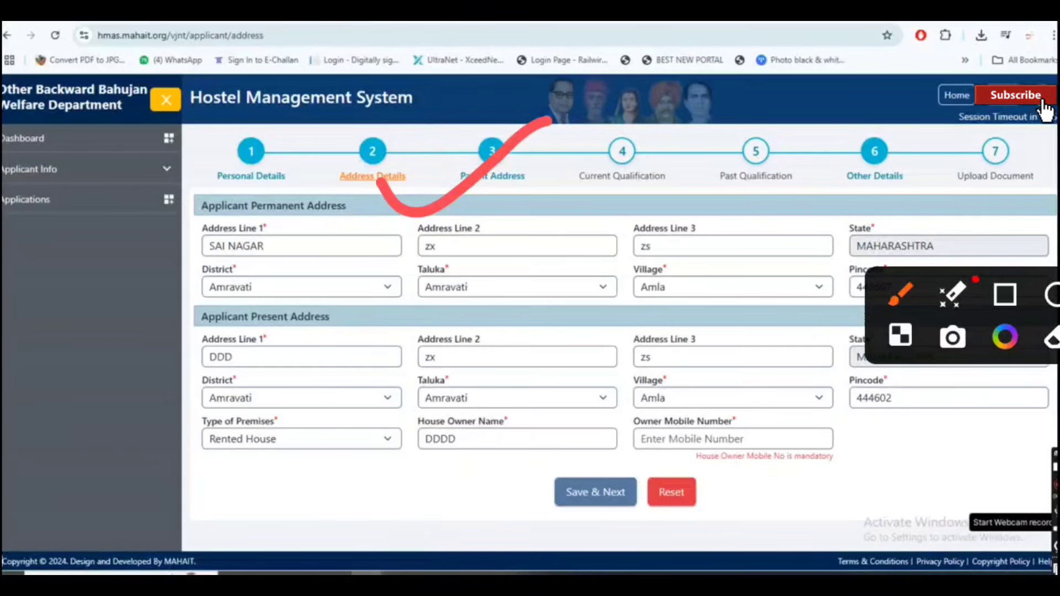
{"action": "left_click_drag", "start_coordinate": [976, 279], "coordinate": [976, 395]}
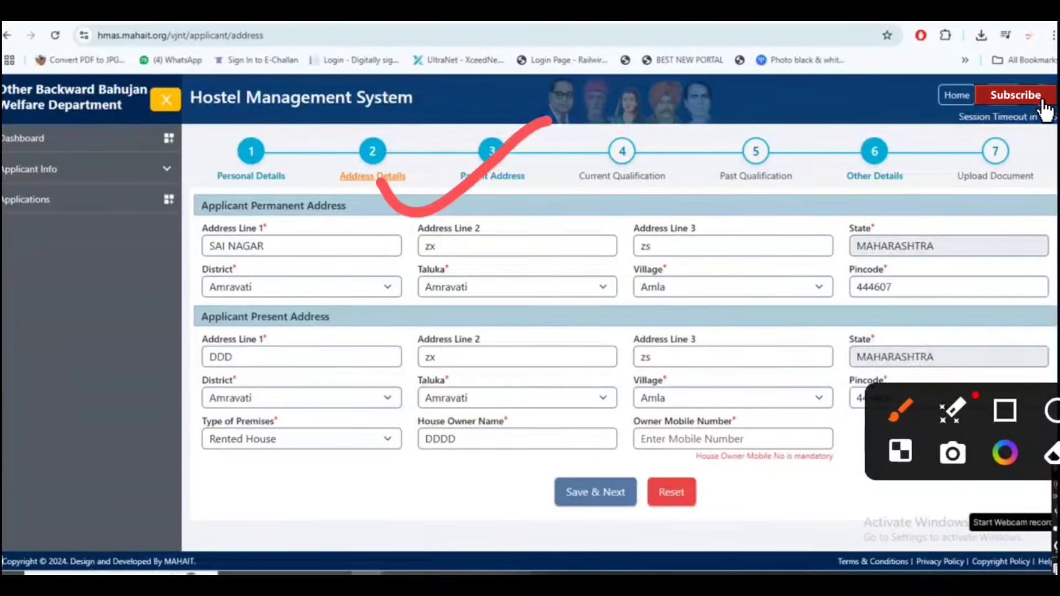
{"action": "left_click_drag", "start_coordinate": [907, 209], "coordinate": [1058, 134]}
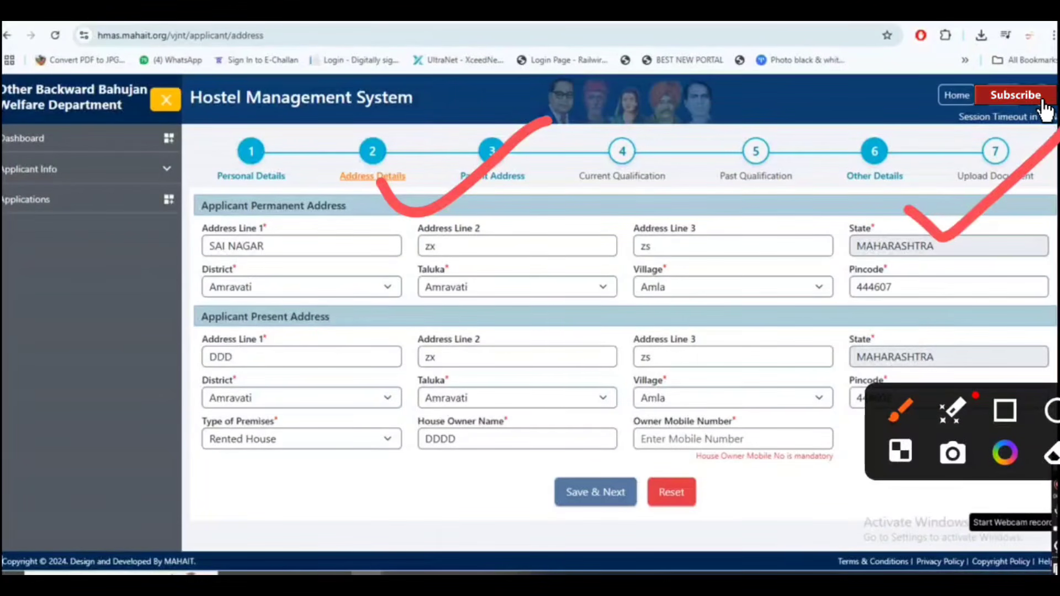
{"action": "mouse_move", "coordinate": [133, 270]}
{"action": "left_mouse_down"}
{"action": "mouse_move", "coordinate": [173, 274]}
{"action": "mouse_move", "coordinate": [306, 188]}
{"action": "left_mouse_up"}
{"action": "left_click_drag", "start_coordinate": [494, 256], "coordinate": [611, 218]}
{"action": "left_click", "coordinate": [708, 252]}
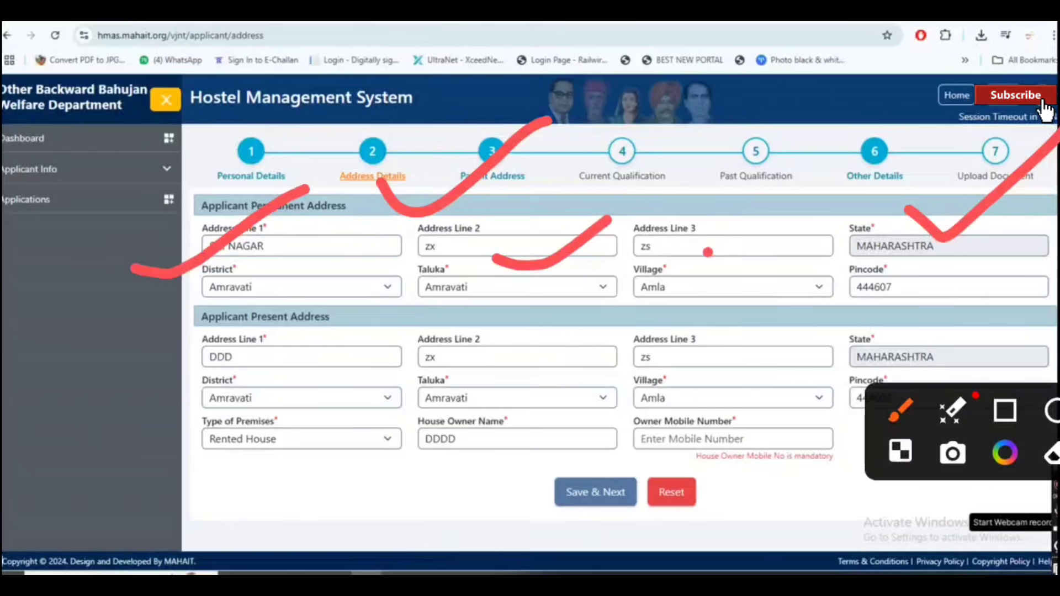
{"action": "left_click_drag", "start_coordinate": [708, 252], "coordinate": [875, 190]}
{"action": "mouse_move", "coordinate": [906, 263]}
{"action": "left_mouse_down"}
{"action": "mouse_move", "coordinate": [929, 282]}
{"action": "mouse_move", "coordinate": [1057, 188]}
{"action": "left_mouse_up"}
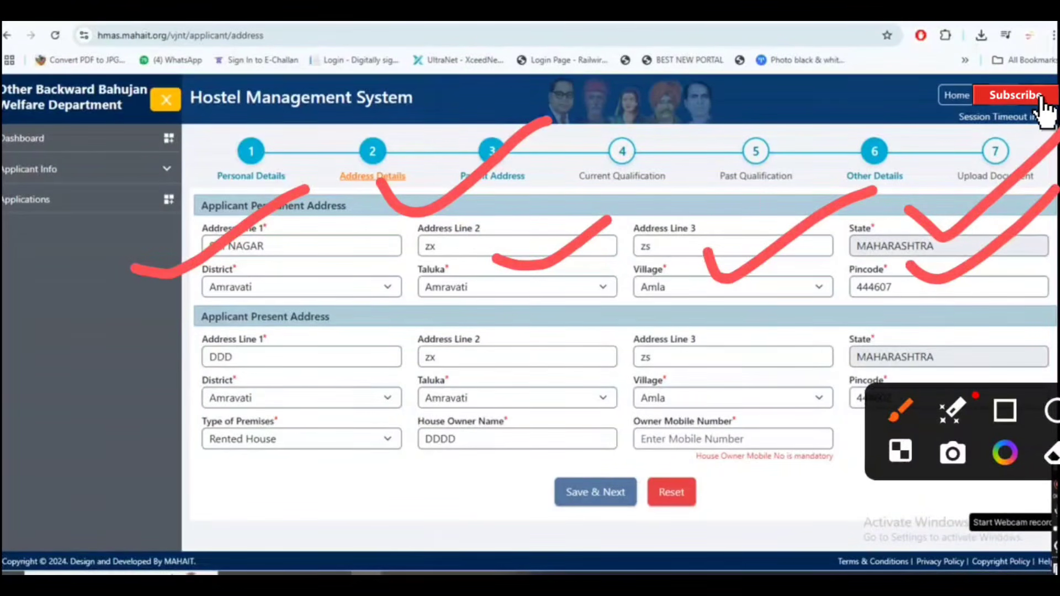
{"action": "left_click_drag", "start_coordinate": [114, 411], "coordinate": [221, 366]}
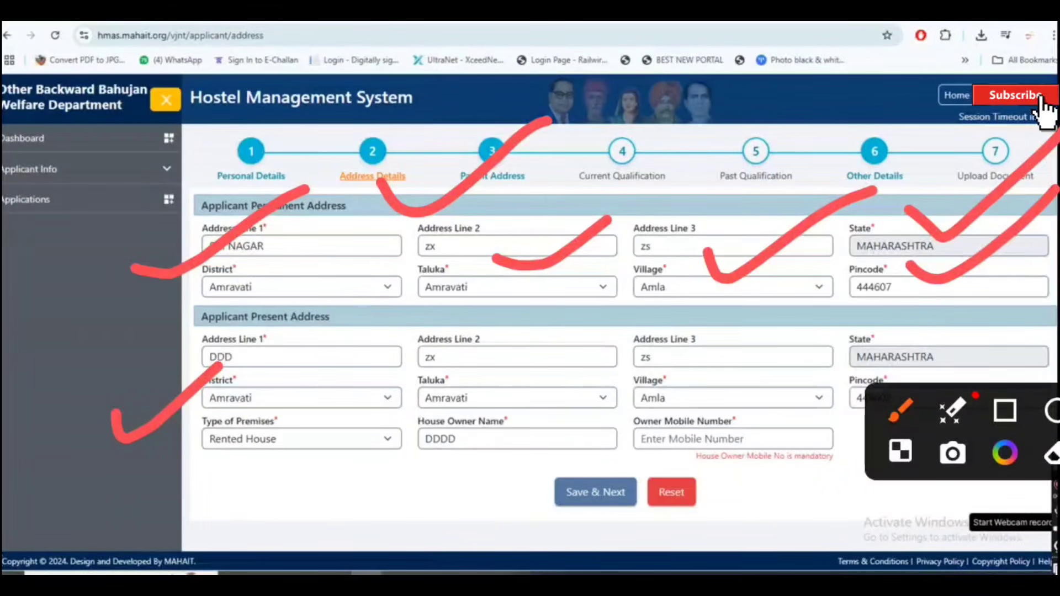
{"action": "left_click_drag", "start_coordinate": [326, 319], "coordinate": [436, 294]}
{"action": "left_click_drag", "start_coordinate": [514, 333], "coordinate": [672, 288]}
{"action": "left_click_drag", "start_coordinate": [767, 302], "coordinate": [859, 249]}
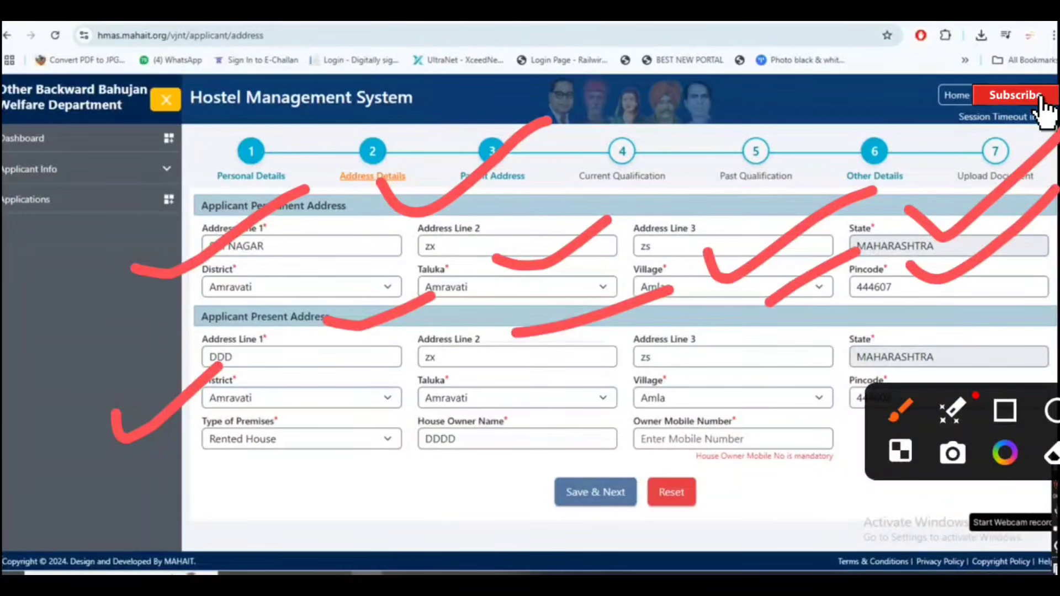
{"action": "left_click_drag", "start_coordinate": [892, 323], "coordinate": [1036, 253]}
{"action": "left_click_drag", "start_coordinate": [284, 395], "coordinate": [378, 356]}
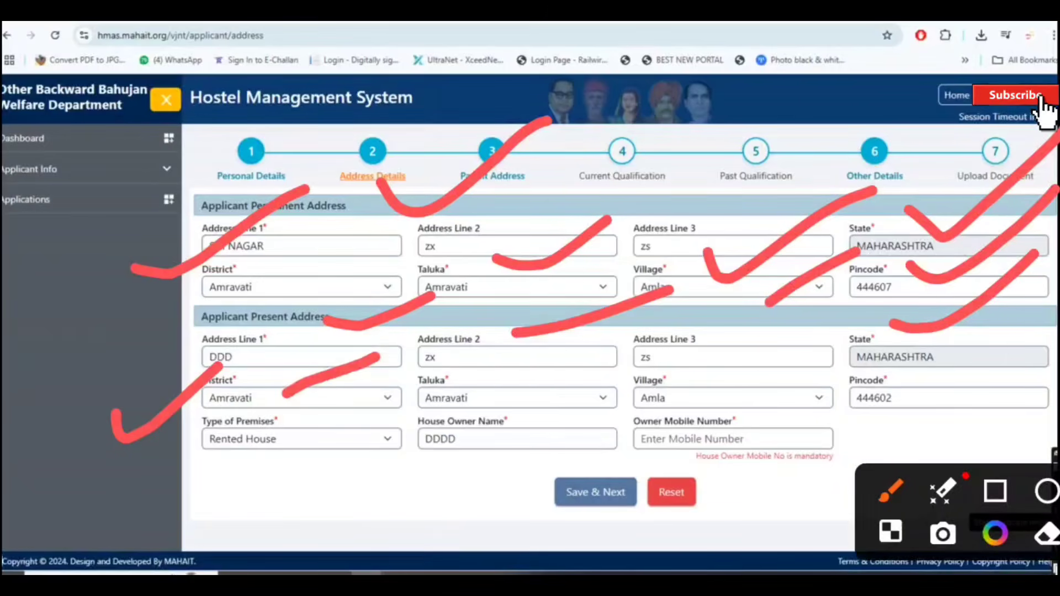
{"action": "left_click_drag", "start_coordinate": [514, 381], "coordinate": [646, 341]}
{"action": "left_click_drag", "start_coordinate": [715, 384], "coordinate": [783, 357]}
{"action": "left_click_drag", "start_coordinate": [898, 369], "coordinate": [1031, 288]}
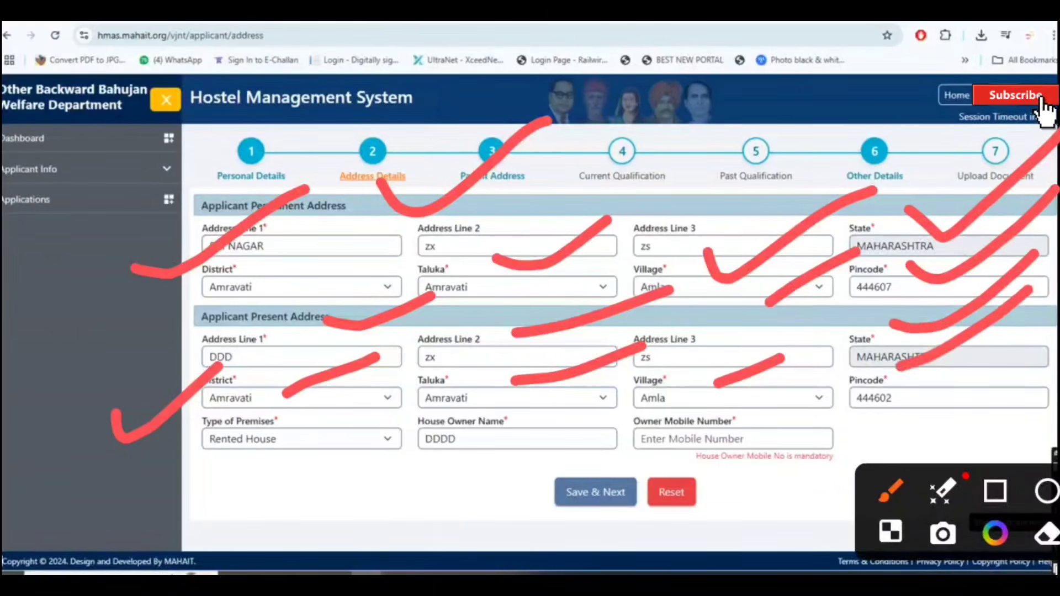
{"action": "mouse_move", "coordinate": [165, 422]}
{"action": "left_mouse_down"}
{"action": "mouse_move", "coordinate": [232, 516]}
{"action": "mouse_move", "coordinate": [160, 458]}
{"action": "left_mouse_up"}
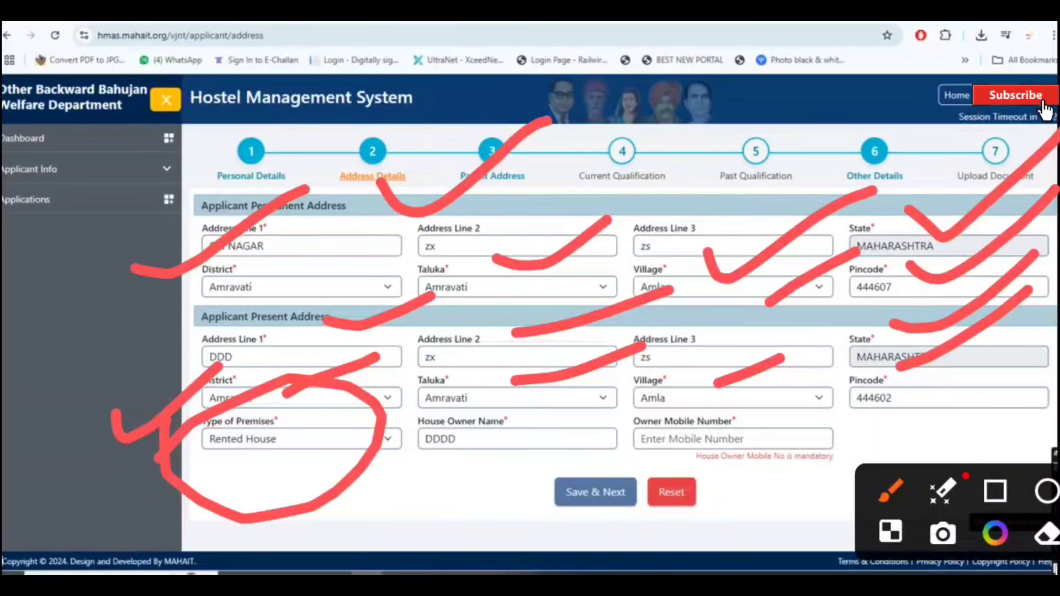
{"action": "left_click_drag", "start_coordinate": [244, 463], "coordinate": [326, 439]}
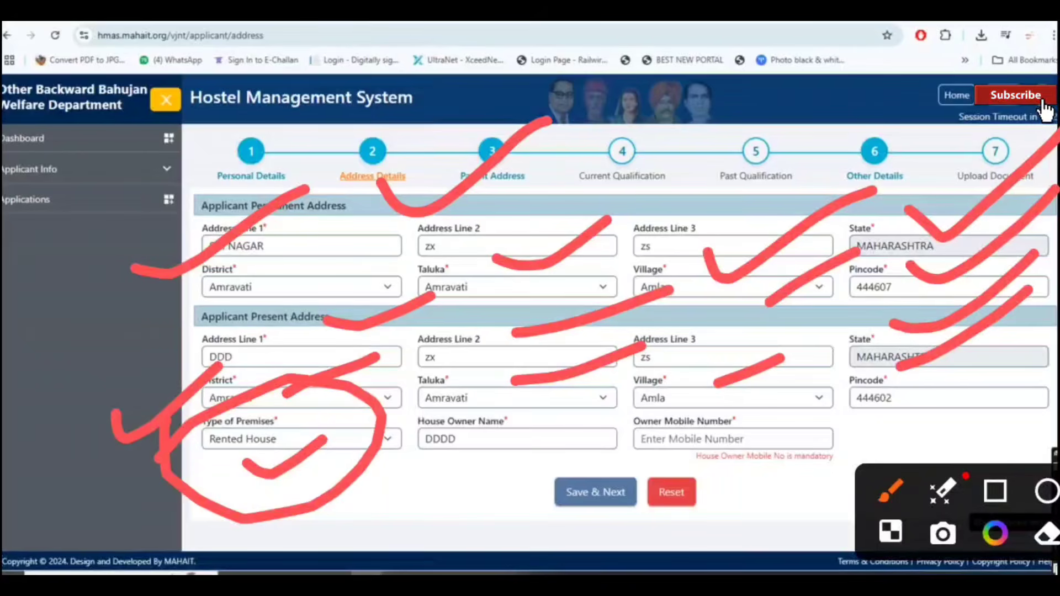
{"action": "mouse_move", "coordinate": [426, 477]}
{"action": "left_mouse_down"}
{"action": "mouse_move", "coordinate": [552, 414]}
{"action": "mouse_move", "coordinate": [461, 469]}
{"action": "left_mouse_up"}
{"action": "left_click_drag", "start_coordinate": [685, 380], "coordinate": [646, 359]}
{"action": "left_click_drag", "start_coordinate": [538, 483], "coordinate": [660, 377]}
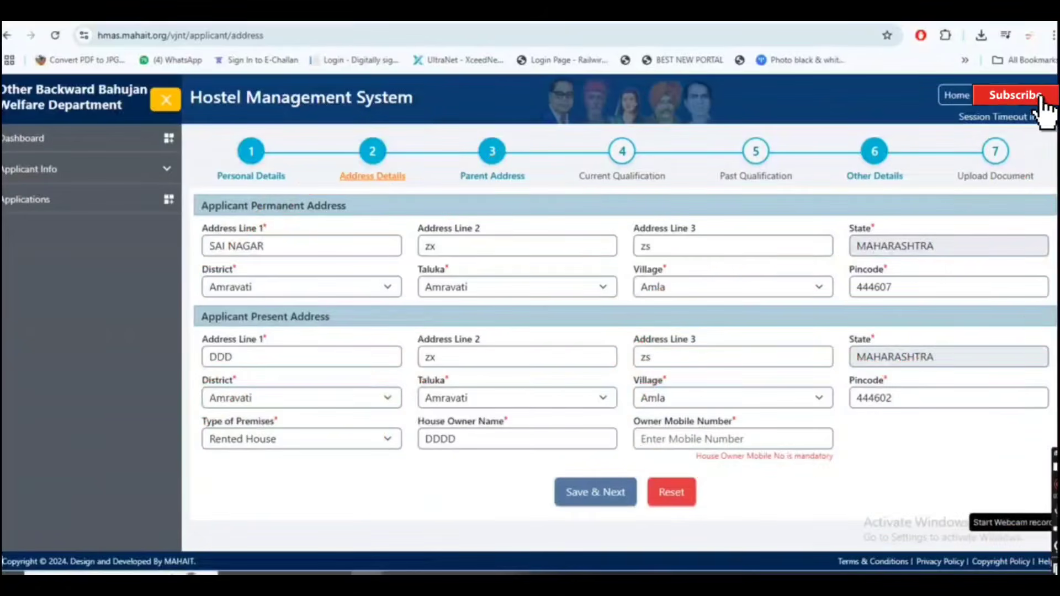
Step: Review the Parent Address fields and save them to reach the Current Qualification step
{"action": "mouse_move", "coordinate": [571, 434]}
{"action": "left_mouse_down"}
{"action": "mouse_move", "coordinate": [586, 543]}
{"action": "mouse_move", "coordinate": [533, 432]}
{"action": "left_mouse_up"}
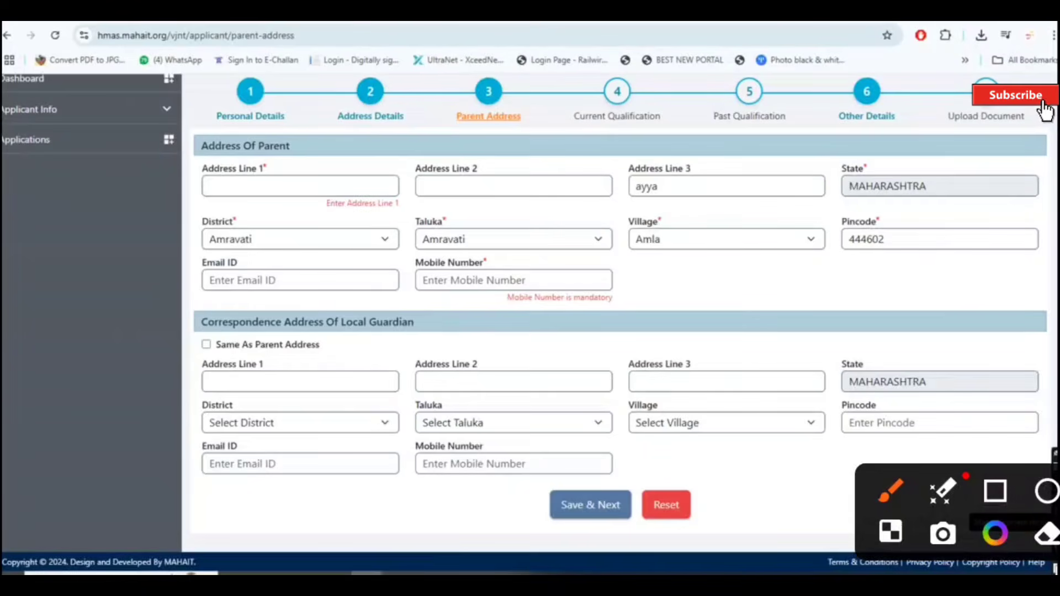
{"action": "mouse_move", "coordinate": [457, 122]}
{"action": "left_mouse_down"}
{"action": "mouse_move", "coordinate": [530, 136]}
{"action": "mouse_move", "coordinate": [576, 100]}
{"action": "left_mouse_up"}
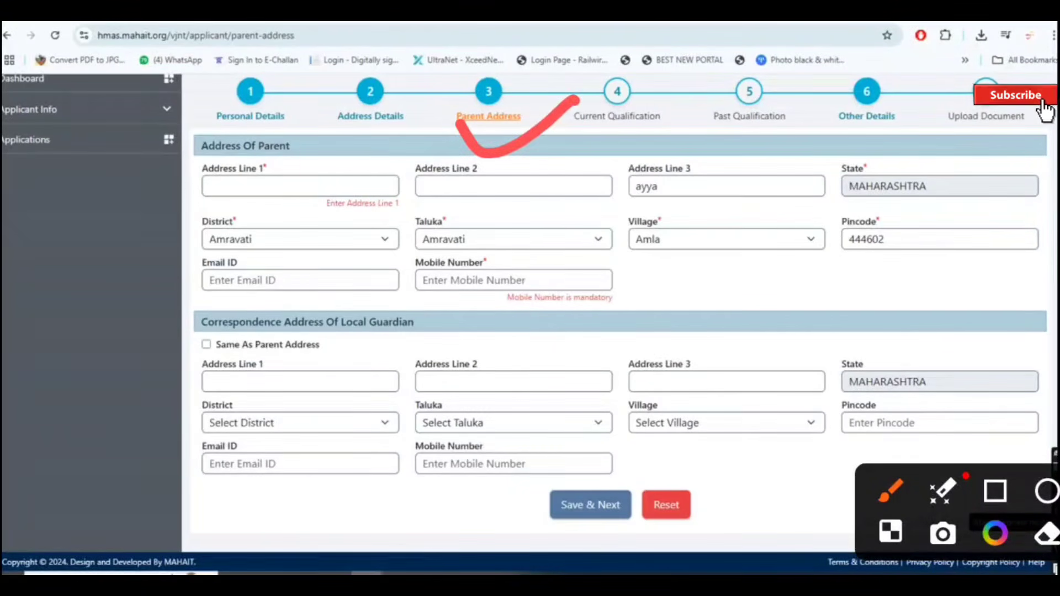
{"action": "left_click_drag", "start_coordinate": [301, 141], "coordinate": [497, 55]}
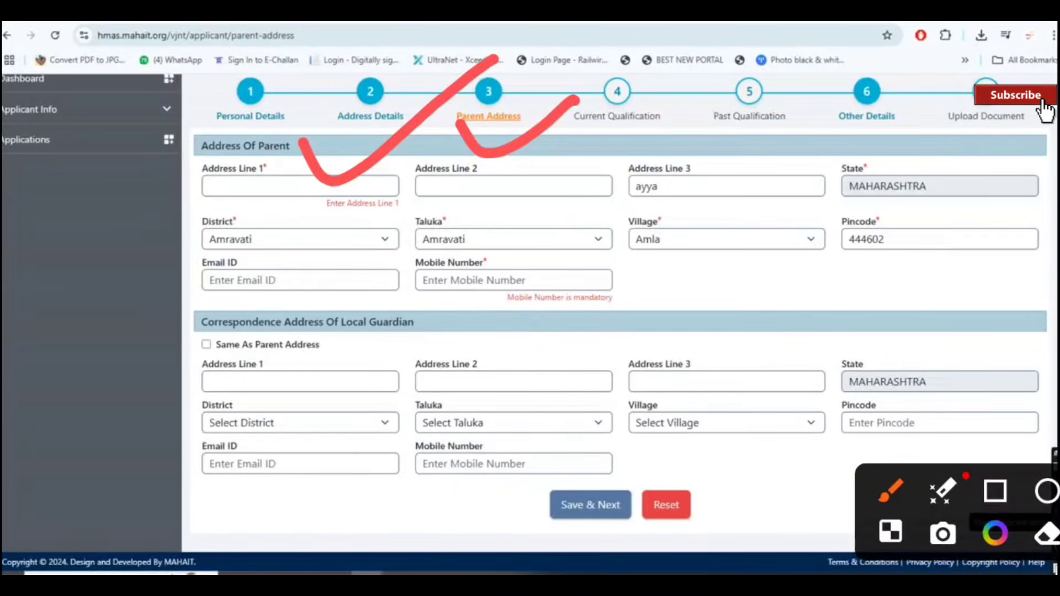
{"action": "left_click_drag", "start_coordinate": [274, 290], "coordinate": [327, 278]}
{"action": "left_click_drag", "start_coordinate": [440, 221], "coordinate": [407, 255]}
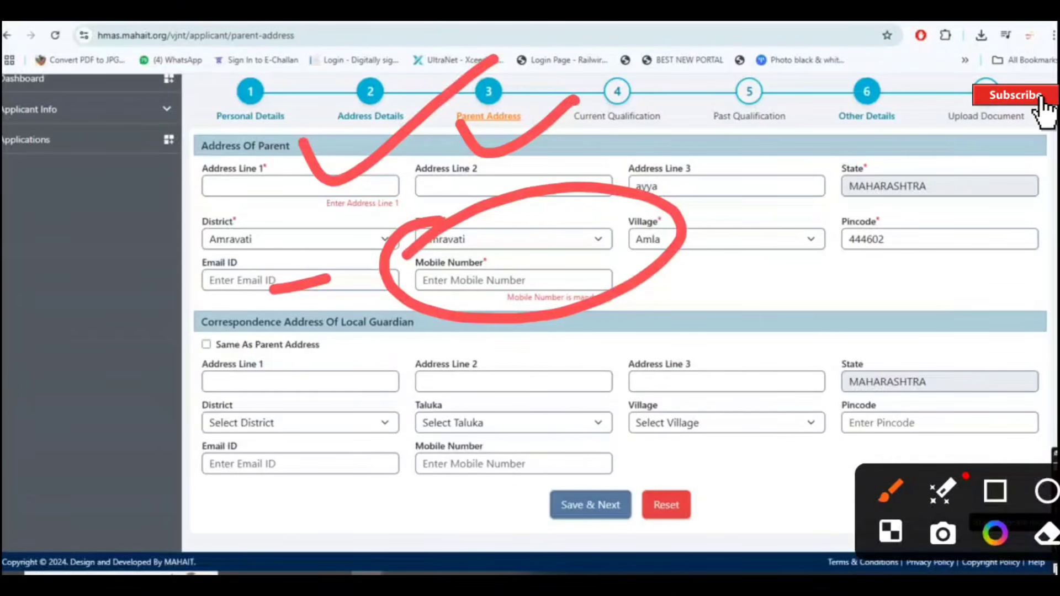
{"action": "left_click_drag", "start_coordinate": [161, 307], "coordinate": [136, 358]}
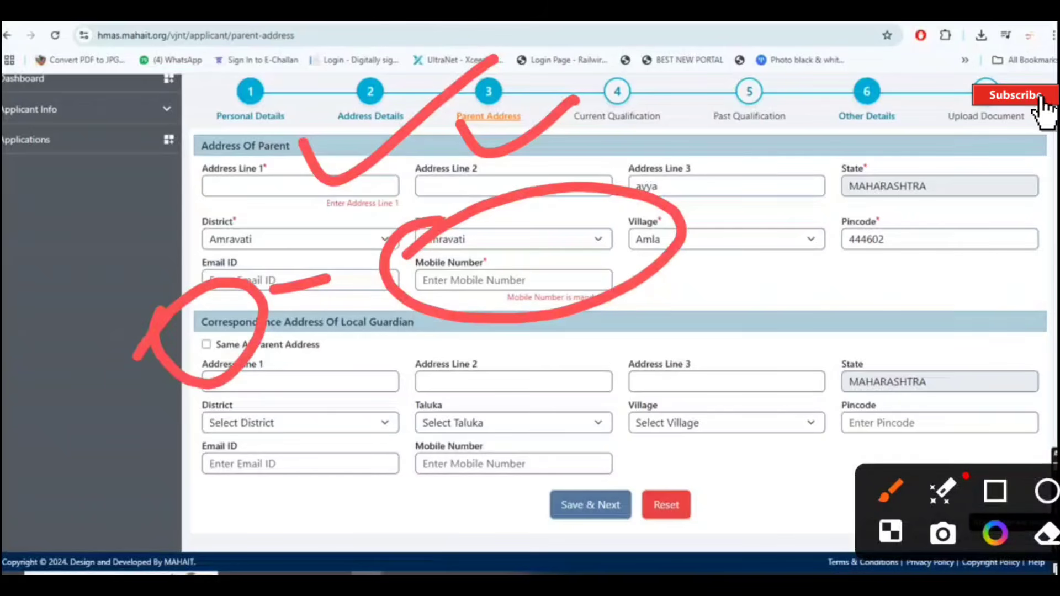
{"action": "left_click_drag", "start_coordinate": [813, 208], "coordinate": [812, 351]}
{"action": "mouse_move", "coordinate": [760, 271]}
{"action": "left_mouse_down"}
{"action": "mouse_move", "coordinate": [855, 326]}
{"action": "mouse_move", "coordinate": [881, 301]}
{"action": "left_mouse_up"}
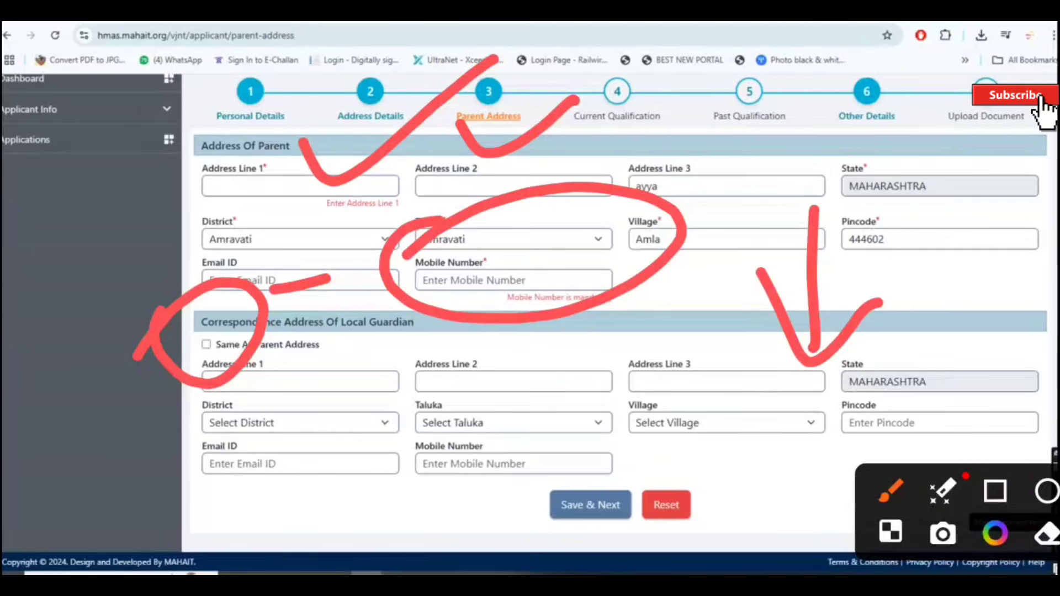
{"action": "mouse_move", "coordinate": [584, 454]}
{"action": "left_mouse_down"}
{"action": "mouse_move", "coordinate": [614, 490]}
{"action": "mouse_move", "coordinate": [831, 341]}
{"action": "left_mouse_up"}
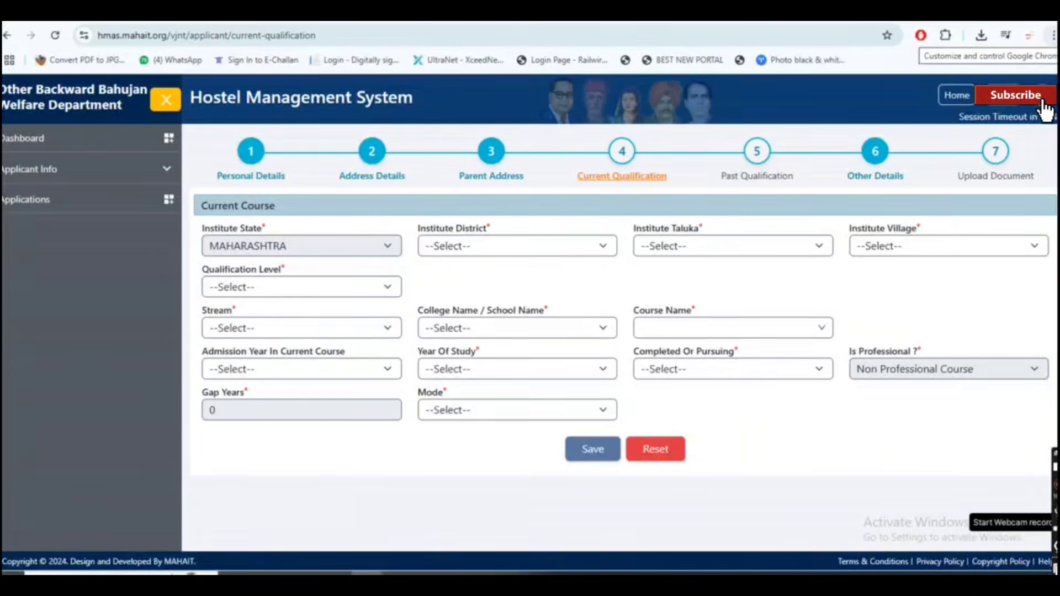
Step: Open the Institute District dropdown on the Current Qualification form
{"action": "left_click", "coordinate": [1057, 371]}
{"action": "left_click", "coordinate": [1034, 418]}
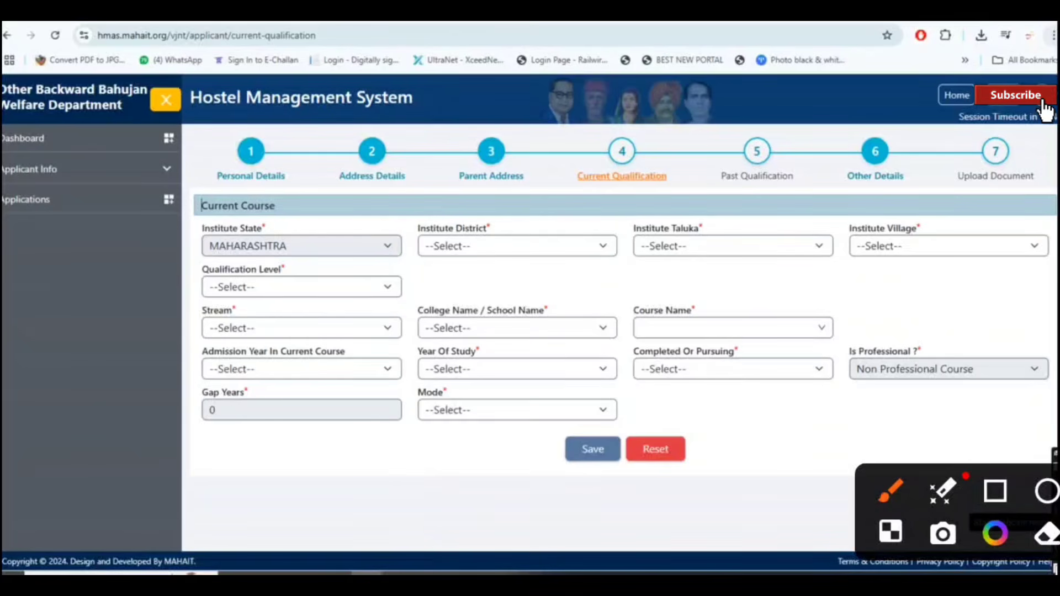
{"action": "mouse_move", "coordinate": [289, 206]}
{"action": "left_mouse_down"}
{"action": "mouse_move", "coordinate": [358, 227]}
{"action": "mouse_move", "coordinate": [528, 62]}
{"action": "left_mouse_up"}
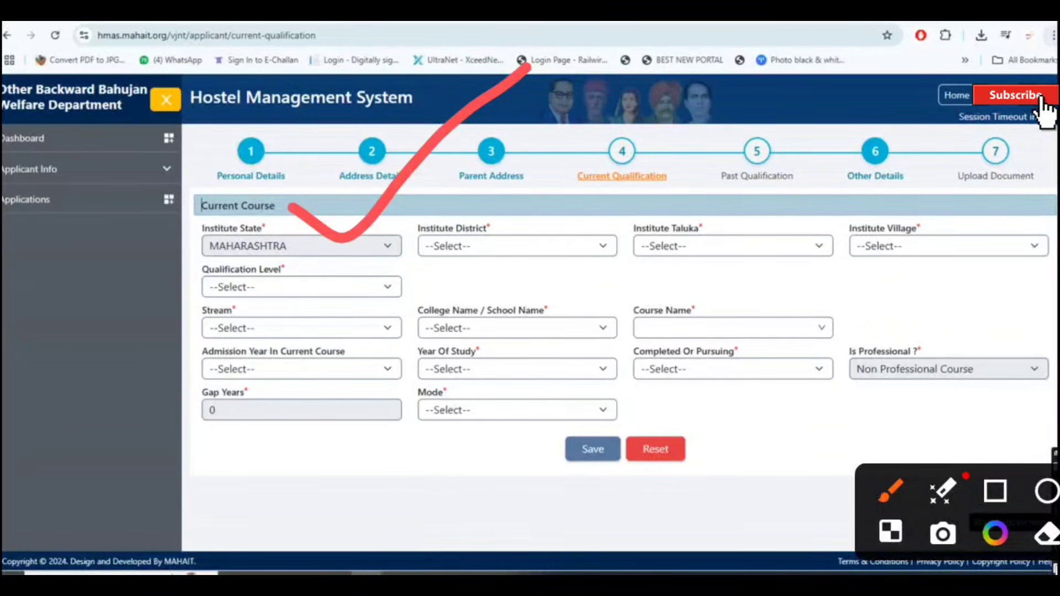
{"action": "left_click_drag", "start_coordinate": [536, 198], "coordinate": [705, 132]}
{"action": "mouse_move", "coordinate": [726, 195]}
{"action": "left_mouse_down"}
{"action": "mouse_move", "coordinate": [828, 166]}
{"action": "mouse_move", "coordinate": [881, 123]}
{"action": "left_mouse_up"}
{"action": "left_click_drag", "start_coordinate": [910, 206], "coordinate": [1035, 131]}
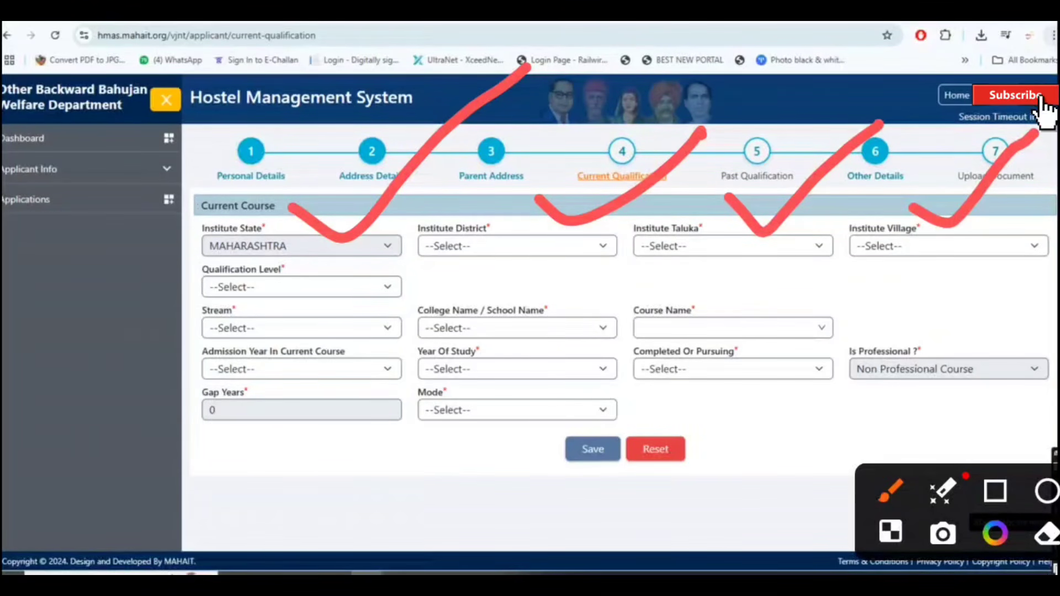
{"action": "left_click_drag", "start_coordinate": [357, 264], "coordinate": [528, 217]}
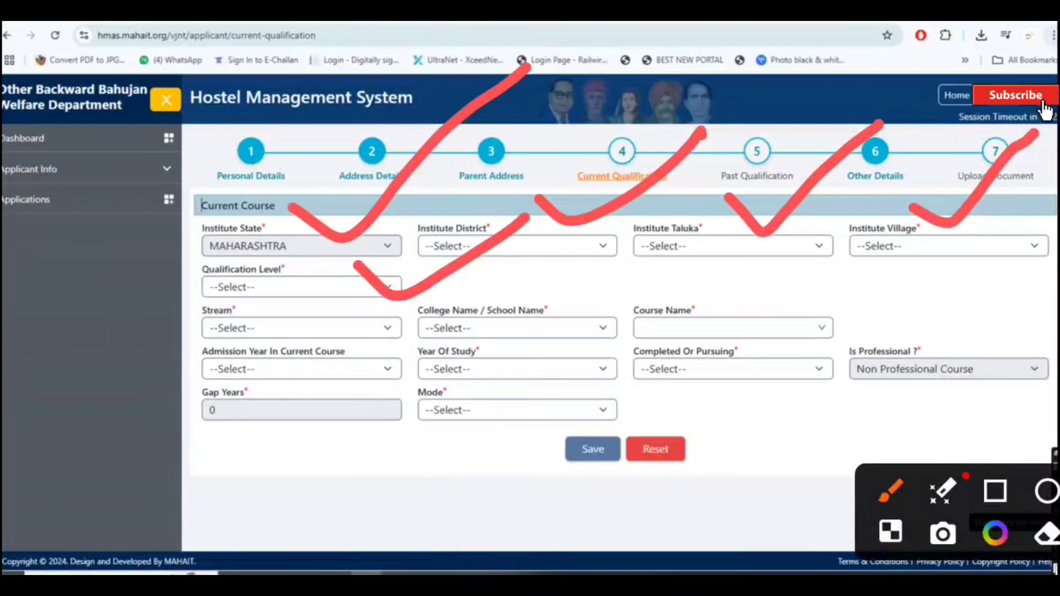
Step: Choose Amravati district and taluka, Amravati (M Corp.) village, and Under Graduate Course level
{"action": "left_click", "coordinate": [533, 250]}
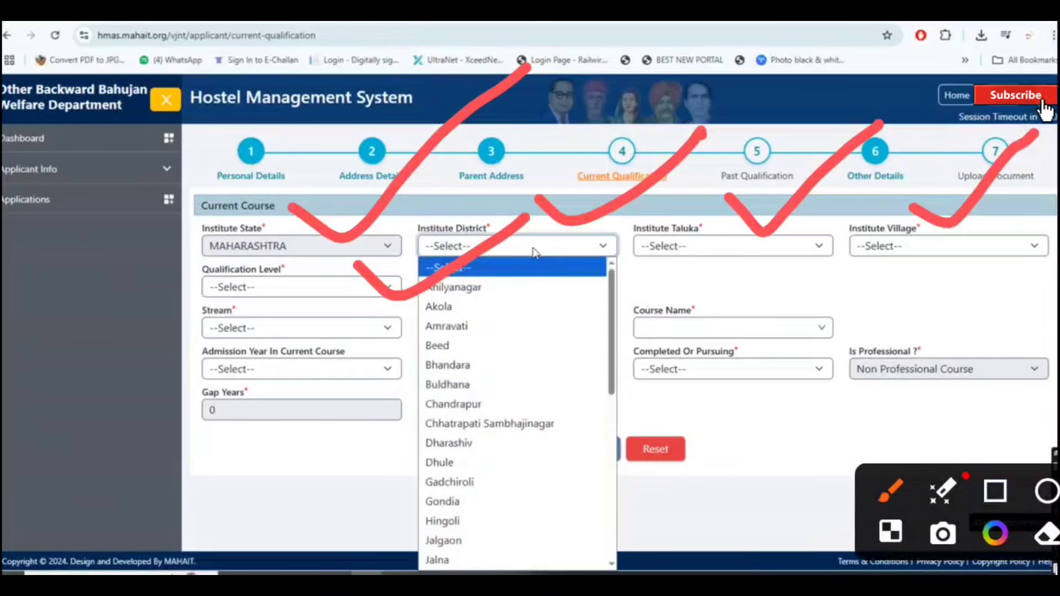
{"action": "left_click", "coordinate": [552, 325]}
{"action": "left_click", "coordinate": [711, 255]}
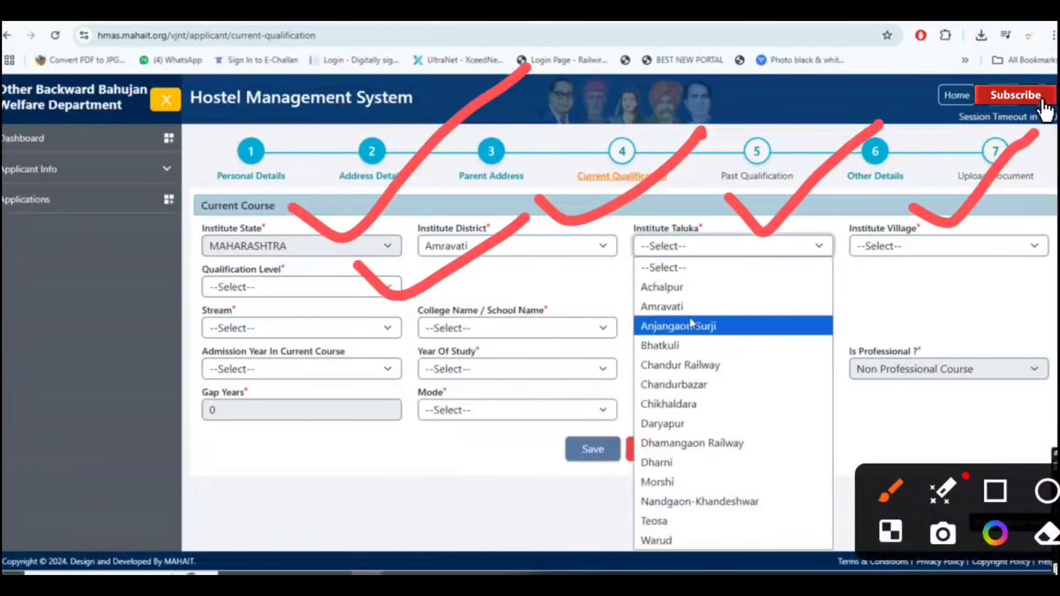
{"action": "left_click", "coordinate": [691, 307]}
{"action": "left_click", "coordinate": [926, 252]}
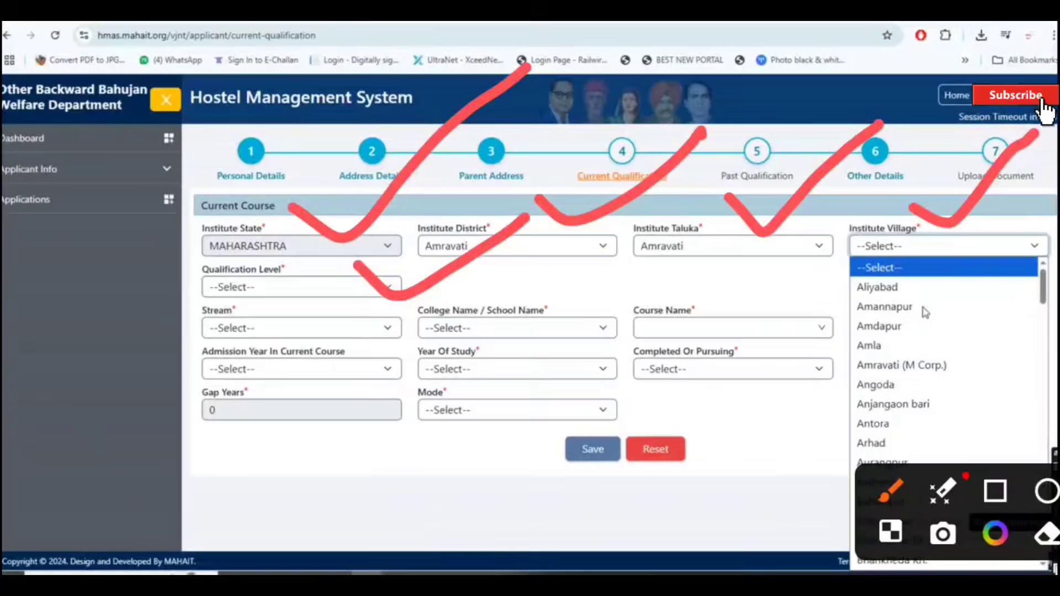
{"action": "left_click", "coordinate": [929, 366]}
{"action": "left_click", "coordinate": [295, 287]}
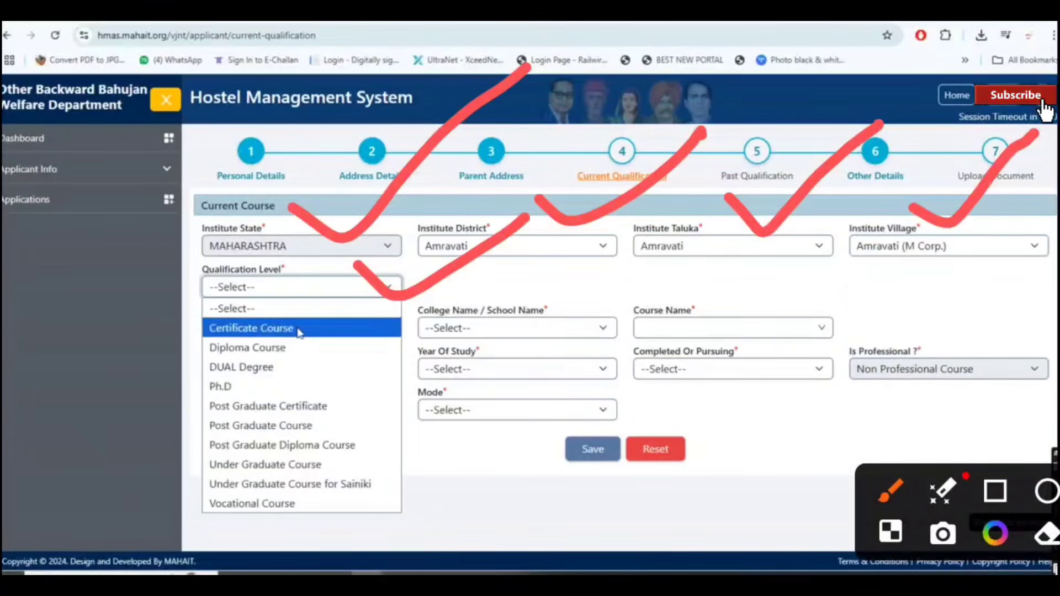
{"action": "left_click", "coordinate": [313, 467]}
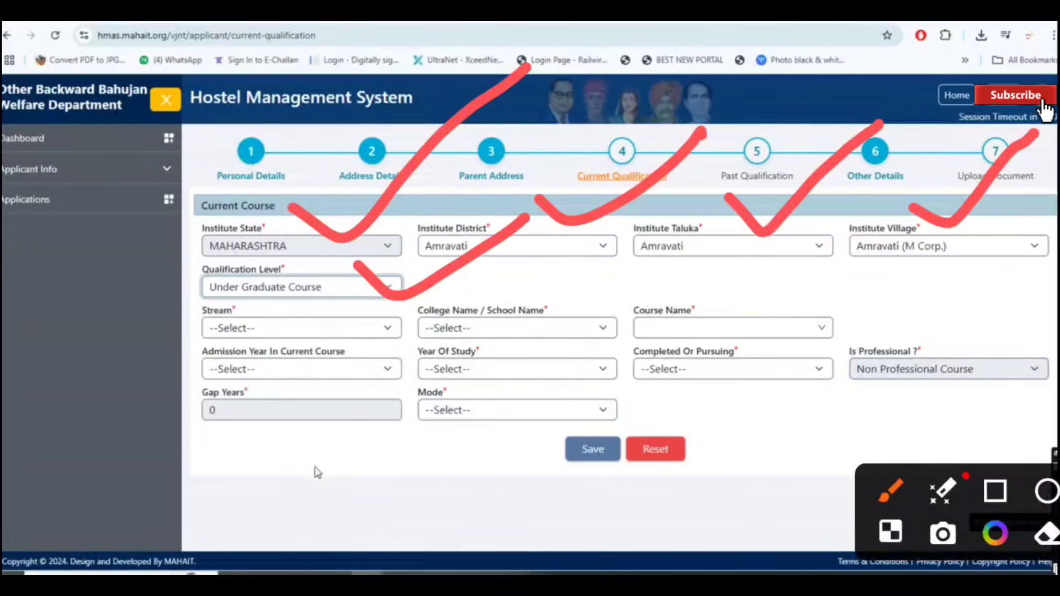
Step: Set stream Engineering, college Prof Ram Meghe (Badnera), and course civil engineering B.E
{"action": "left_click", "coordinate": [324, 333]}
{"action": "scroll", "coordinate": [324, 276], "scroll_direction": "down", "scroll_amount": 5}
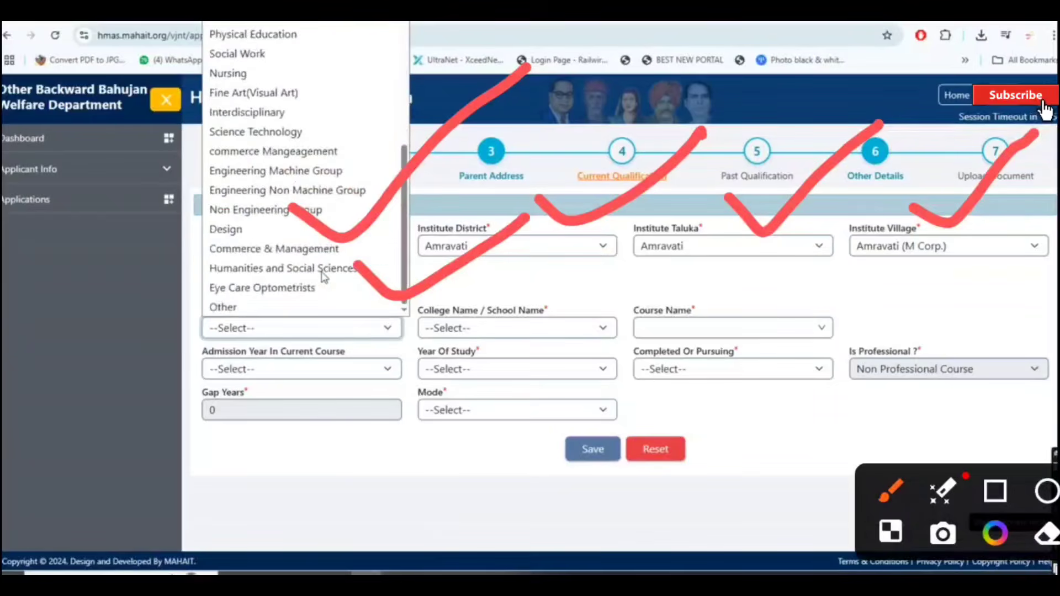
{"action": "scroll", "coordinate": [325, 276], "scroll_direction": "up", "scroll_amount": 5}
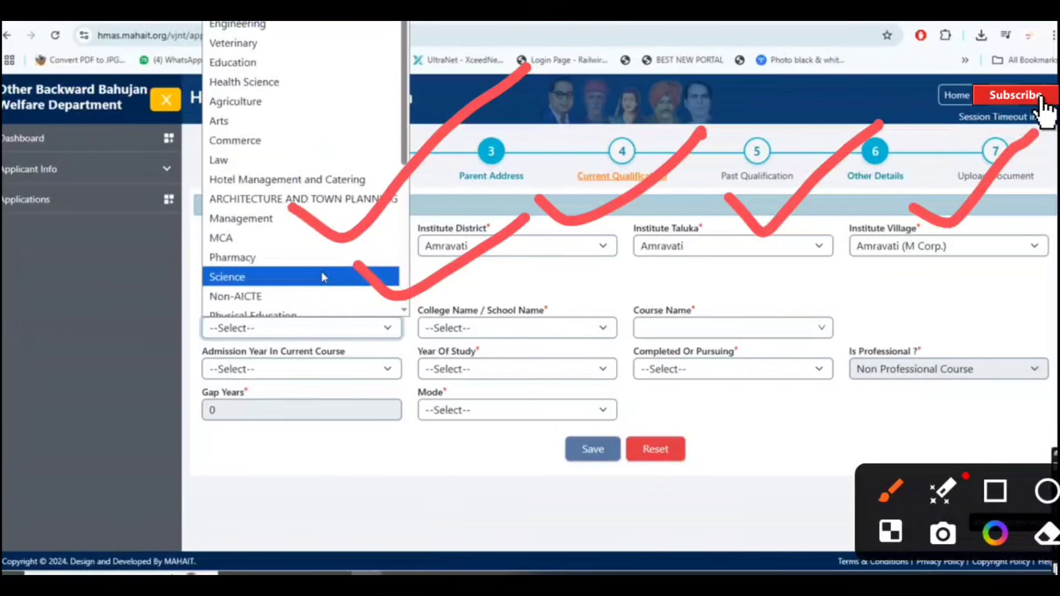
{"action": "left_click", "coordinate": [315, 25]}
{"action": "left_click", "coordinate": [603, 329]}
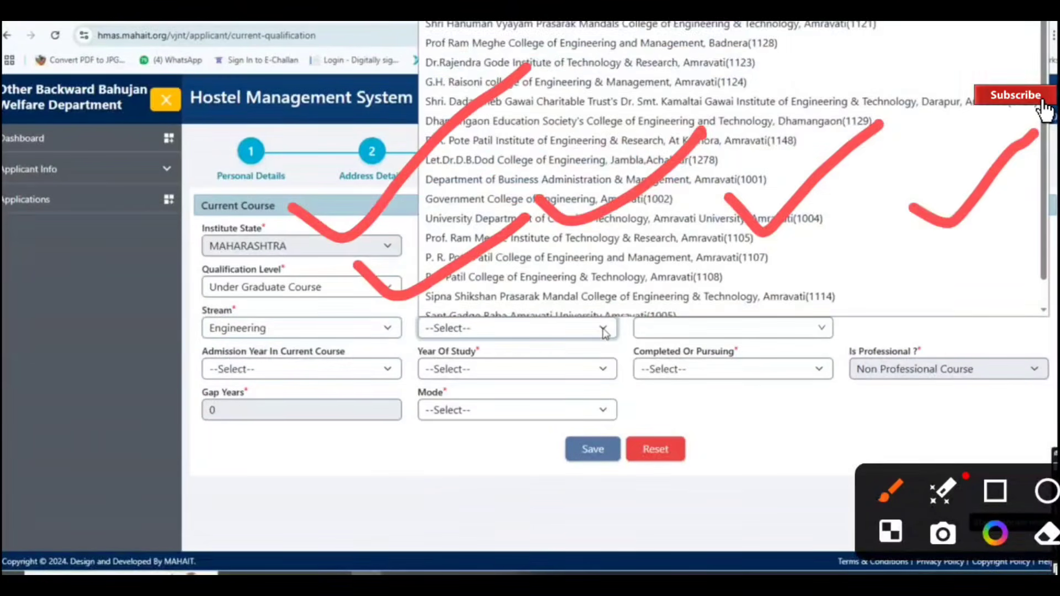
{"action": "left_click", "coordinate": [684, 34]}
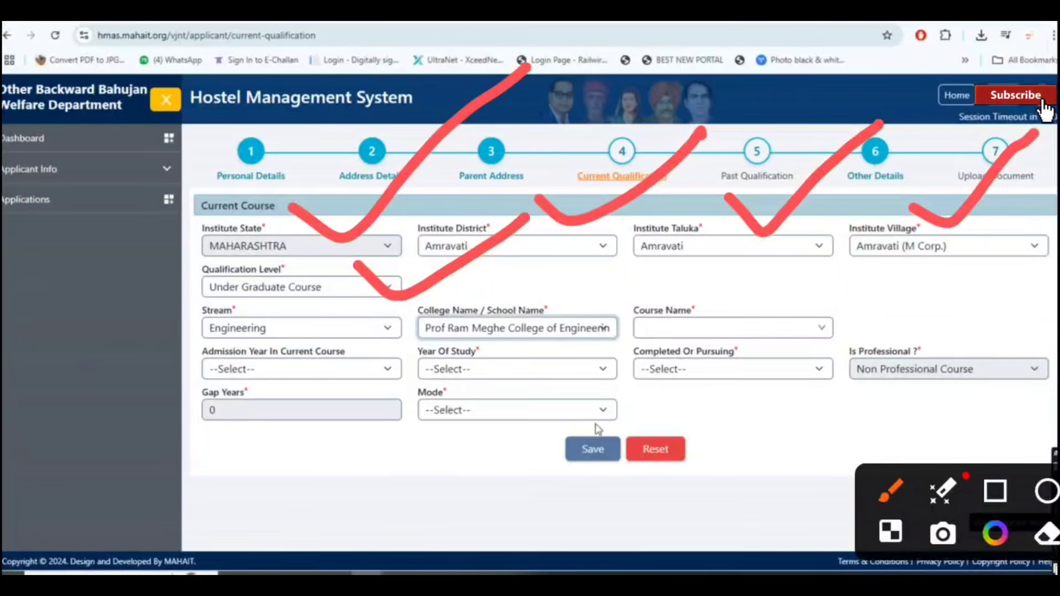
{"action": "left_click", "coordinate": [823, 328]}
{"action": "left_click_drag", "start_coordinate": [548, 274], "coordinate": [710, 209]}
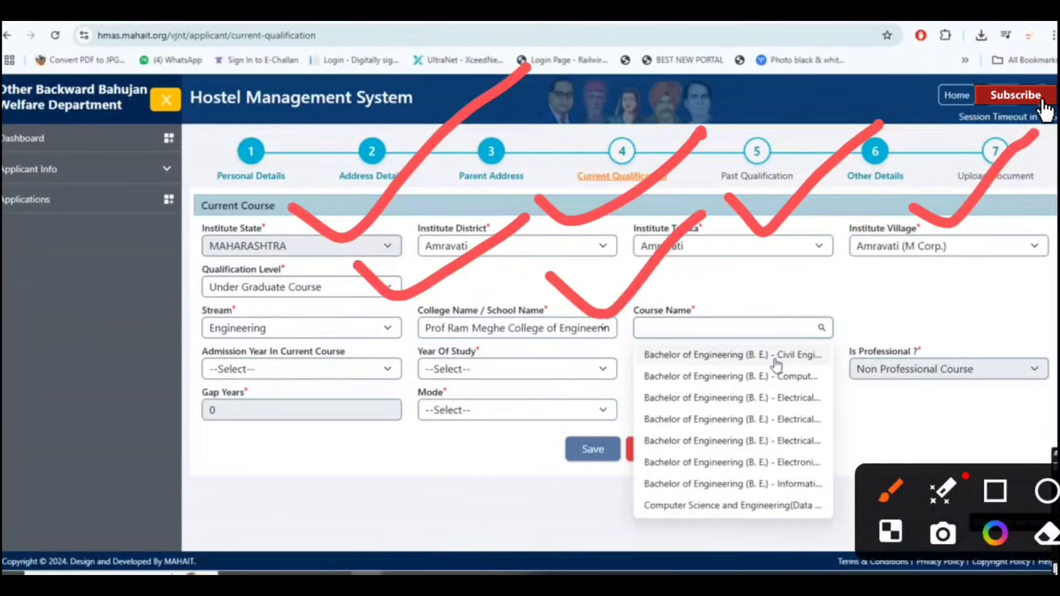
{"action": "left_click", "coordinate": [774, 356]}
Step: Set admission type Through CAP/Govt. Quota, admission year 2025, First Year, First Year Pursuing
{"action": "left_click", "coordinate": [915, 331]}
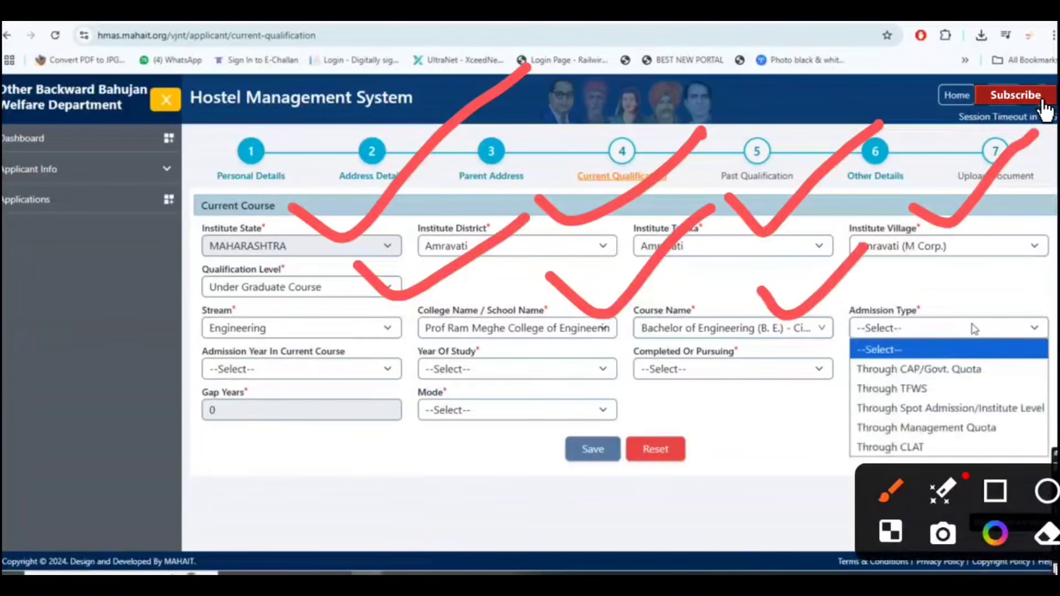
{"action": "left_click", "coordinate": [1038, 369]}
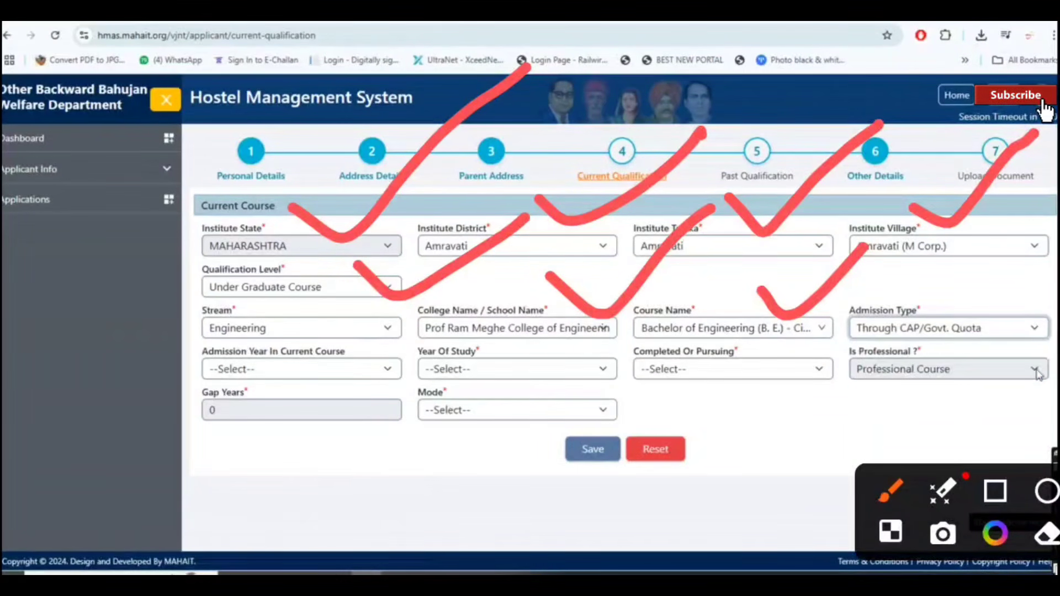
{"action": "left_click", "coordinate": [369, 369]}
{"action": "left_click", "coordinate": [372, 410]}
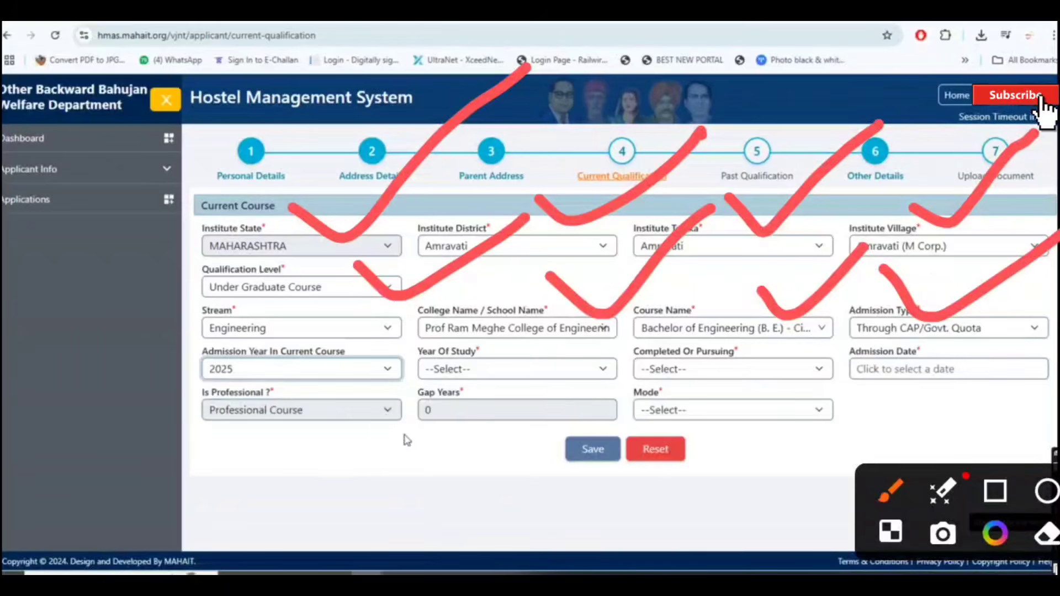
{"action": "left_click", "coordinate": [589, 375]}
{"action": "left_click", "coordinate": [524, 408]}
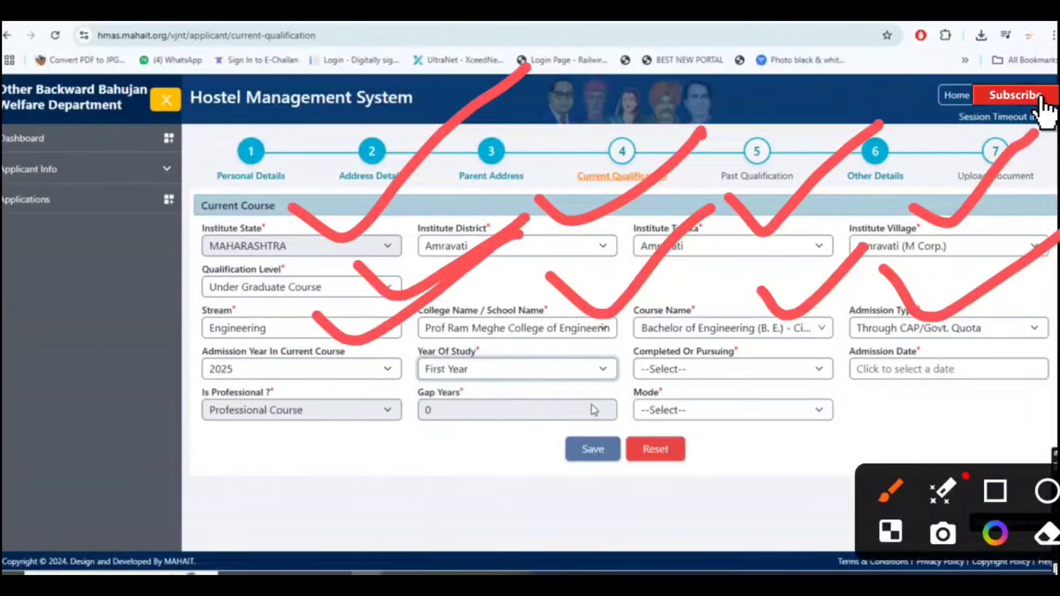
{"action": "left_click", "coordinate": [808, 376]}
{"action": "left_click", "coordinate": [799, 409]}
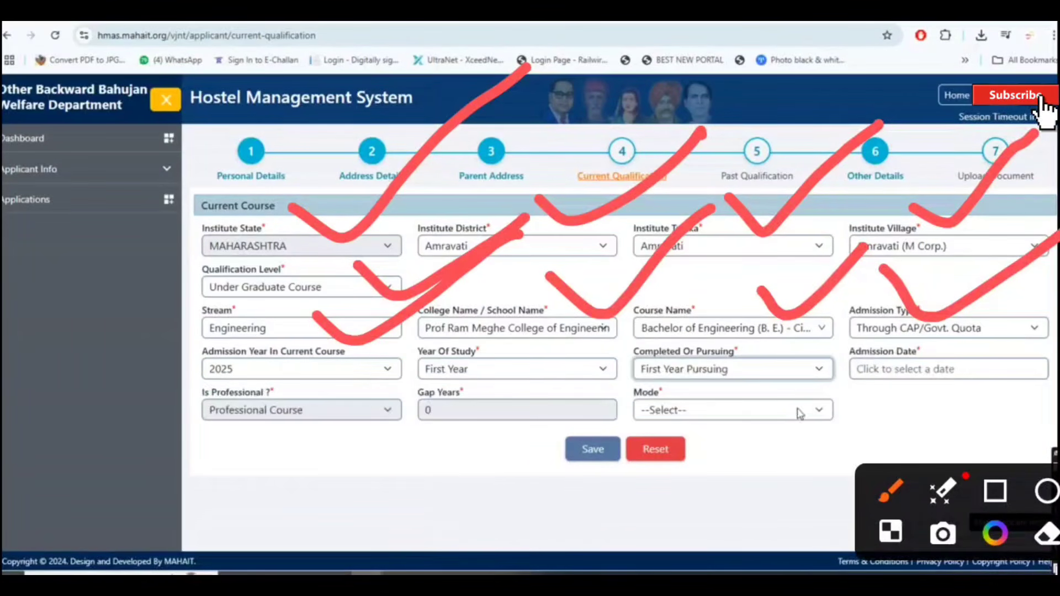
Step: Set the admission date to 1 July 2025 and the study mode to Regular
{"action": "left_click", "coordinate": [986, 372]}
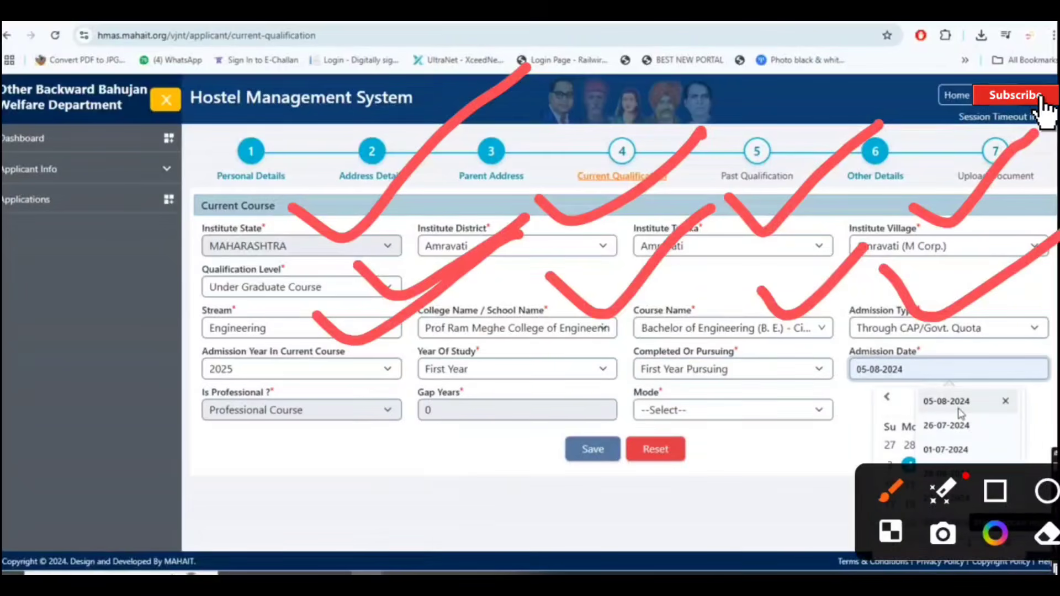
{"action": "left_click", "coordinate": [906, 399]}
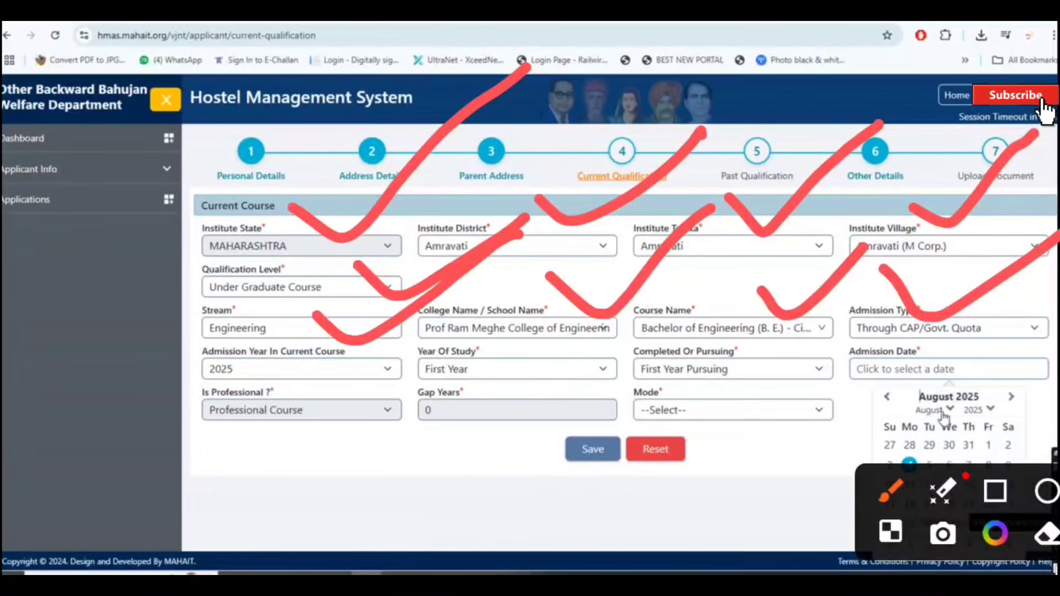
{"action": "left_click", "coordinate": [938, 410]}
{"action": "left_click", "coordinate": [940, 499]}
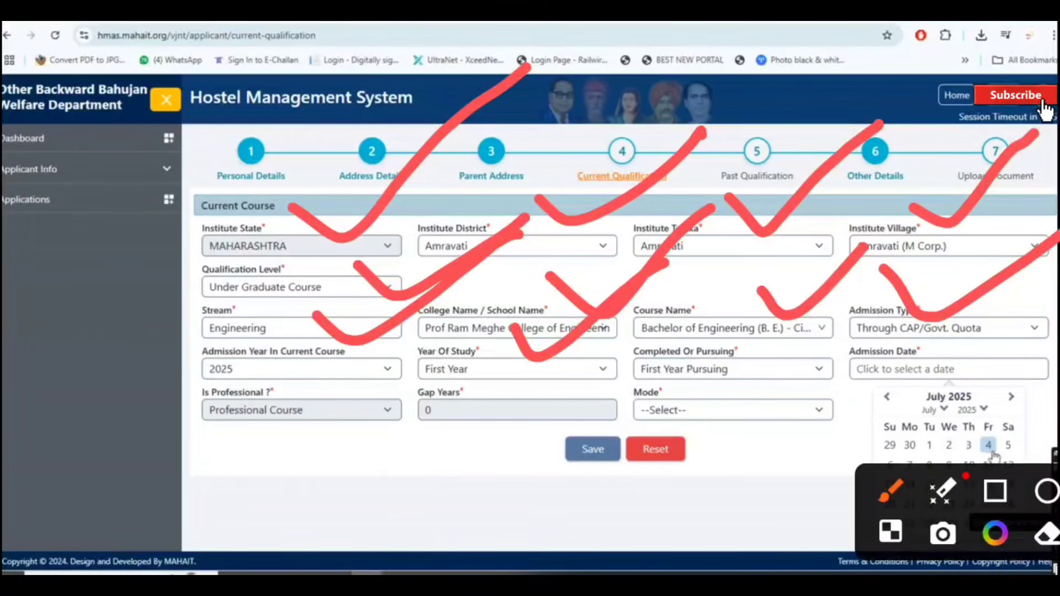
{"action": "left_click", "coordinate": [931, 445]}
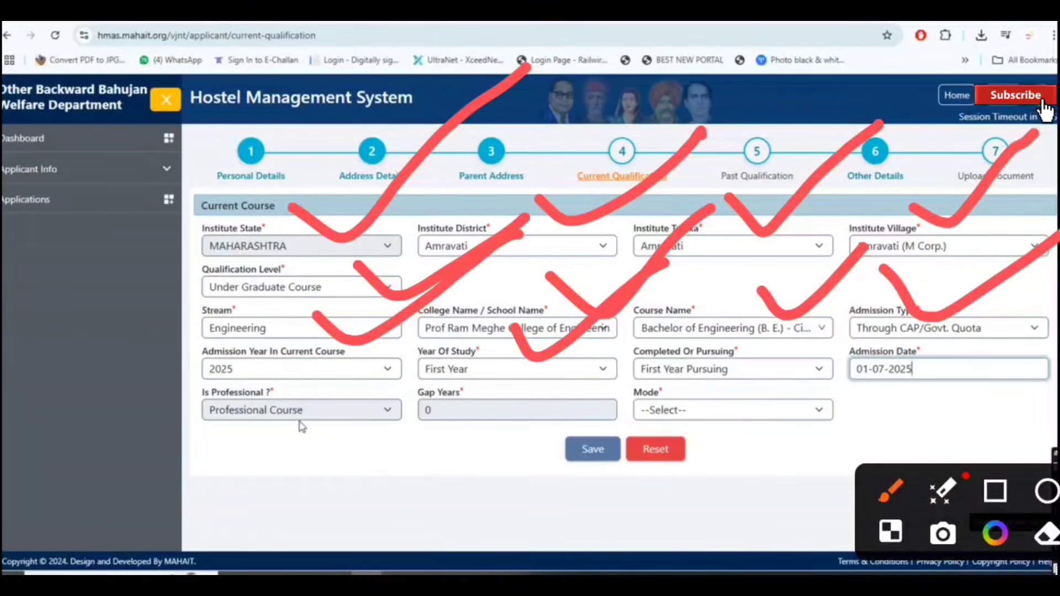
{"action": "left_click", "coordinate": [673, 415]}
{"action": "left_click", "coordinate": [711, 448]}
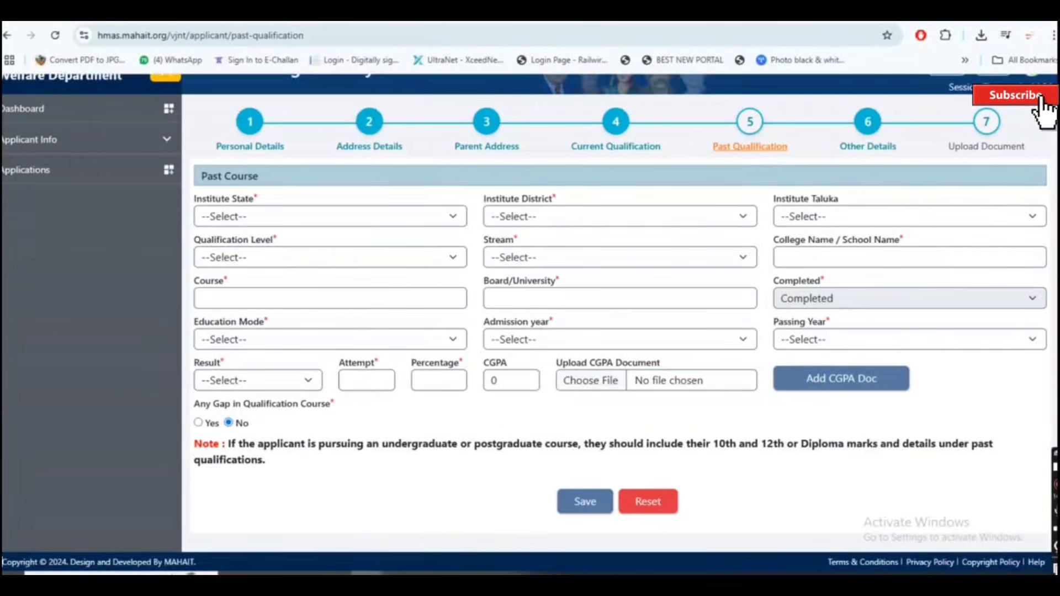
Step: Move past the saved Current Qualification to the empty Past Qualification step
{"action": "left_click", "coordinate": [1032, 416]}
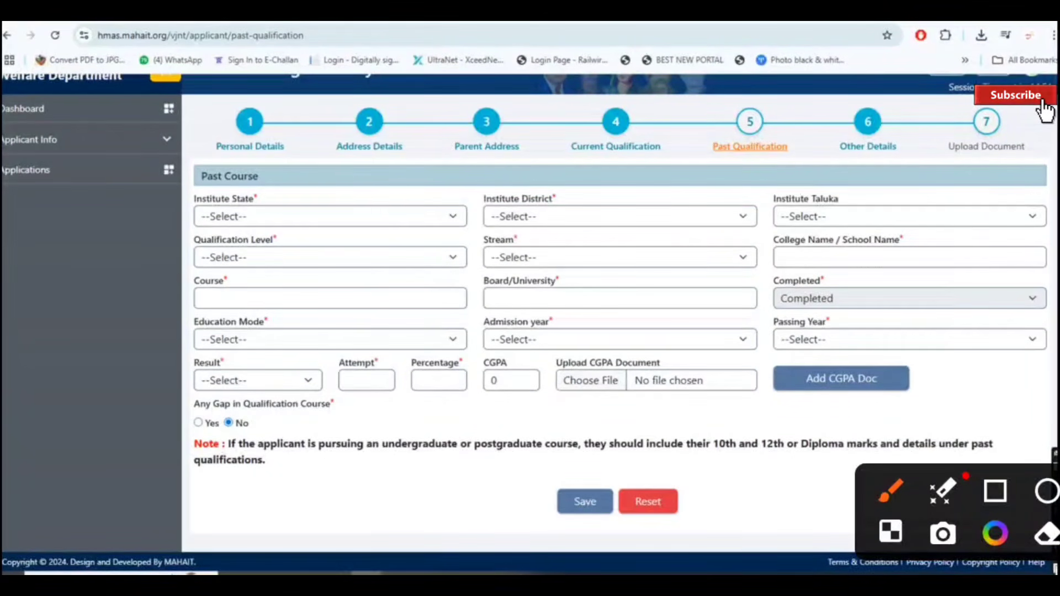
Step: Look over the empty Past Qualification form fields
{"action": "left_click_drag", "start_coordinate": [342, 176], "coordinate": [527, 83]}
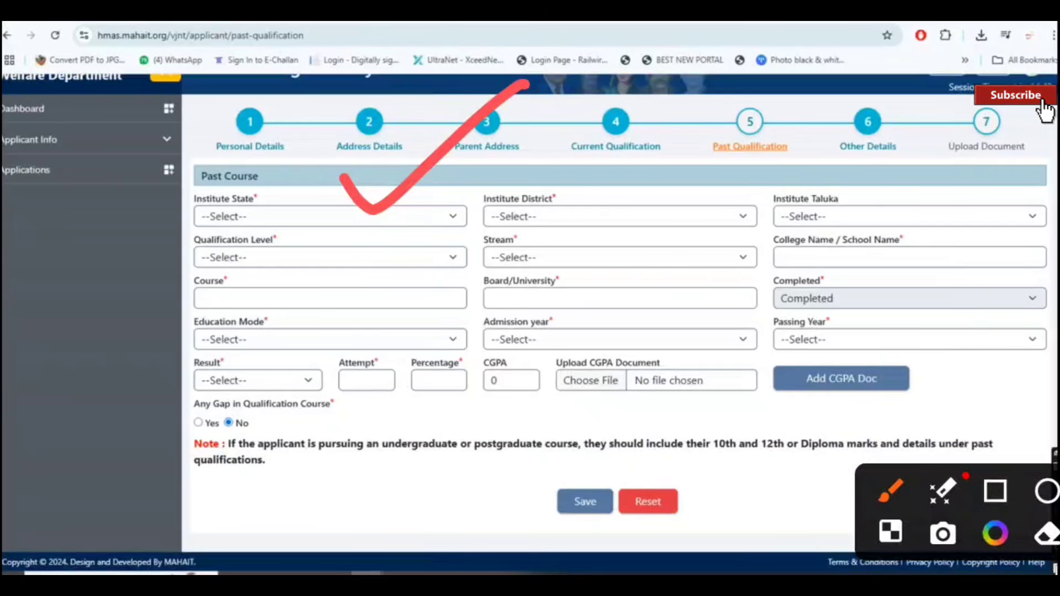
{"action": "mouse_move", "coordinate": [586, 168]}
{"action": "left_mouse_down"}
{"action": "mouse_move", "coordinate": [618, 212]}
{"action": "mouse_move", "coordinate": [737, 105]}
{"action": "left_mouse_up"}
{"action": "mouse_move", "coordinate": [868, 170]}
{"action": "left_mouse_down"}
{"action": "mouse_move", "coordinate": [877, 180]}
{"action": "mouse_move", "coordinate": [1012, 142]}
{"action": "left_mouse_up"}
{"action": "left_click_drag", "start_coordinate": [141, 243], "coordinate": [264, 203]}
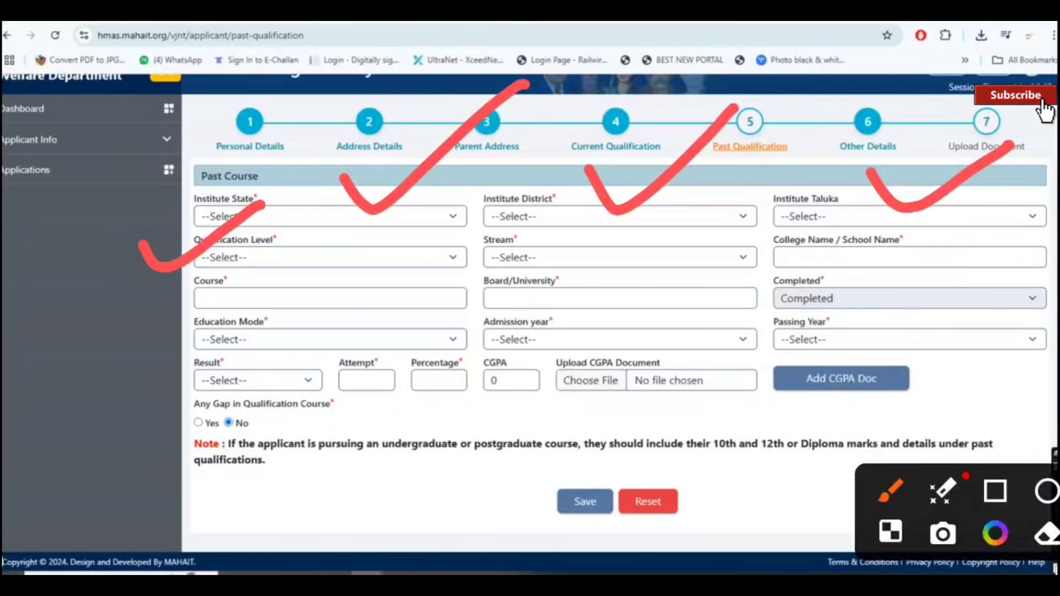
{"action": "left_click_drag", "start_coordinate": [102, 347], "coordinate": [133, 425]}
{"action": "mouse_move", "coordinate": [145, 344]}
{"action": "left_mouse_down"}
{"action": "mouse_move", "coordinate": [183, 386]}
{"action": "mouse_move", "coordinate": [128, 359]}
{"action": "left_mouse_up"}
{"action": "left_click_drag", "start_coordinate": [155, 456], "coordinate": [174, 514]}
{"action": "mouse_move", "coordinate": [171, 458]}
{"action": "left_mouse_down"}
{"action": "mouse_move", "coordinate": [234, 487]}
{"action": "mouse_move", "coordinate": [264, 460]}
{"action": "left_mouse_up"}
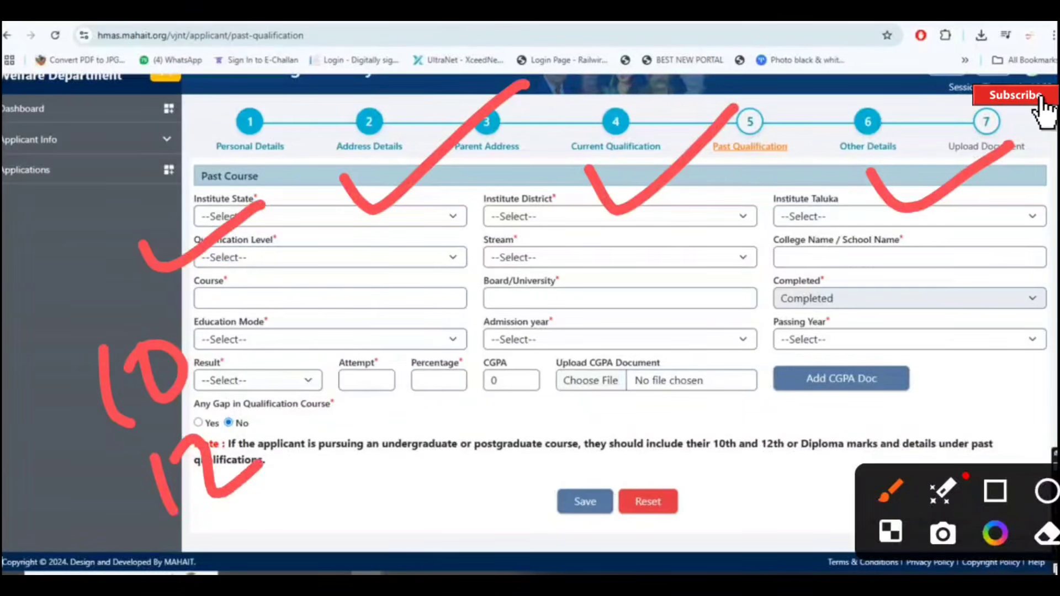
{"action": "mouse_move", "coordinate": [270, 496]}
{"action": "left_mouse_down"}
{"action": "mouse_move", "coordinate": [279, 504]}
{"action": "mouse_move", "coordinate": [384, 476]}
{"action": "left_mouse_up"}
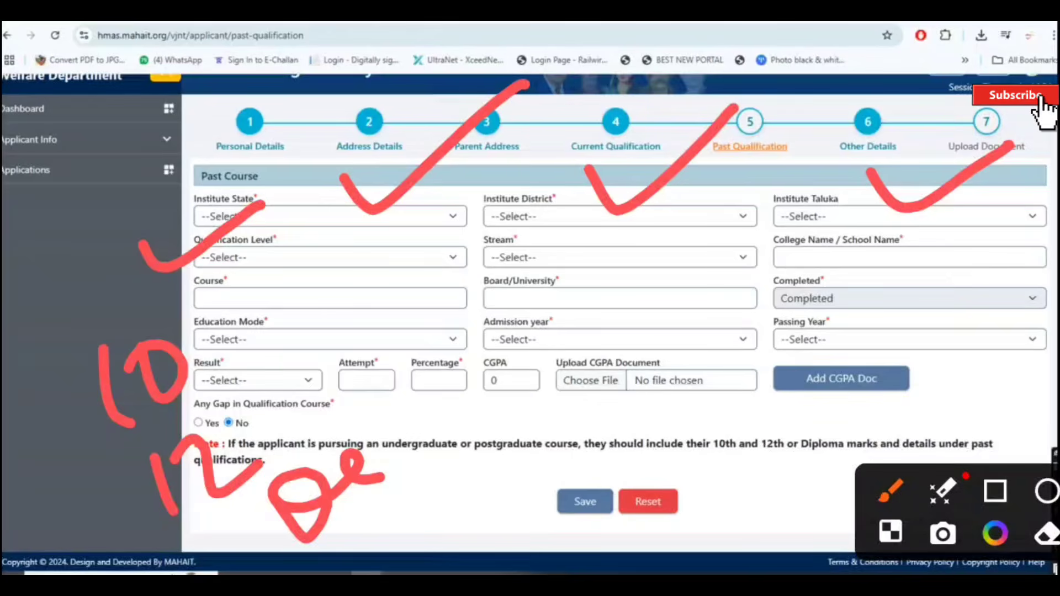
{"action": "left_click", "coordinate": [1056, 467]}
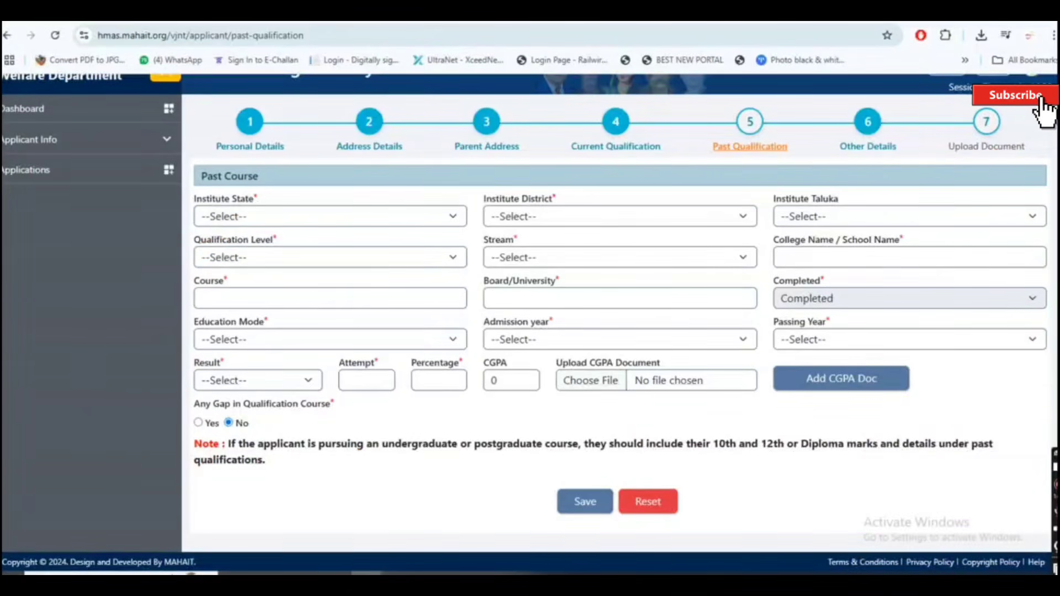
{"action": "left_click", "coordinate": [1056, 371]}
{"action": "left_click", "coordinate": [1035, 417]}
Step: Set institute state MAHARASHTRA, district and taluka Amravati, and level S.S.C. (10 Std)
{"action": "left_click", "coordinate": [360, 219]}
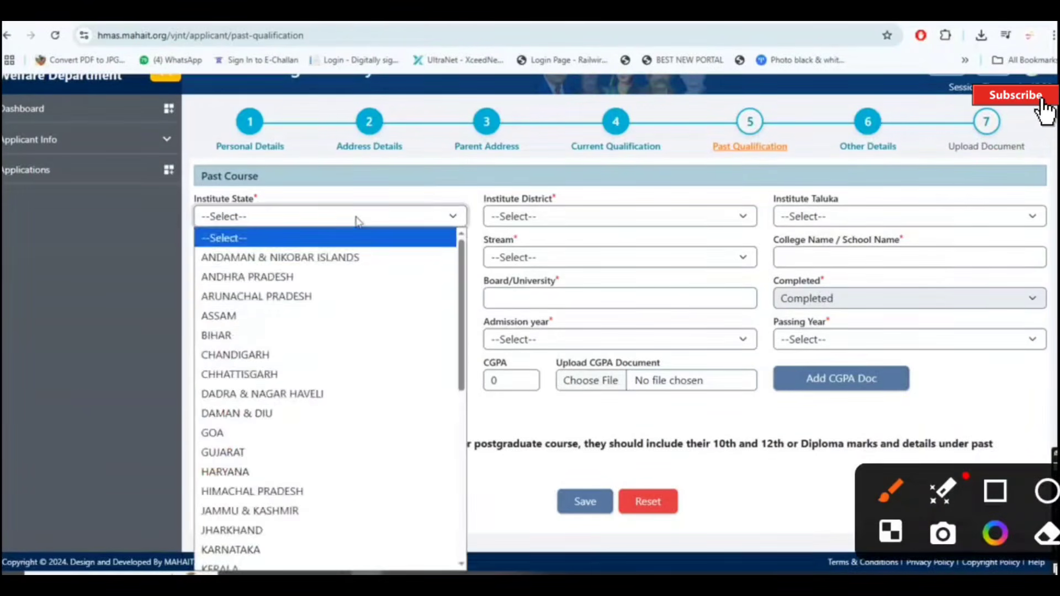
{"action": "type", "text": "mah"}
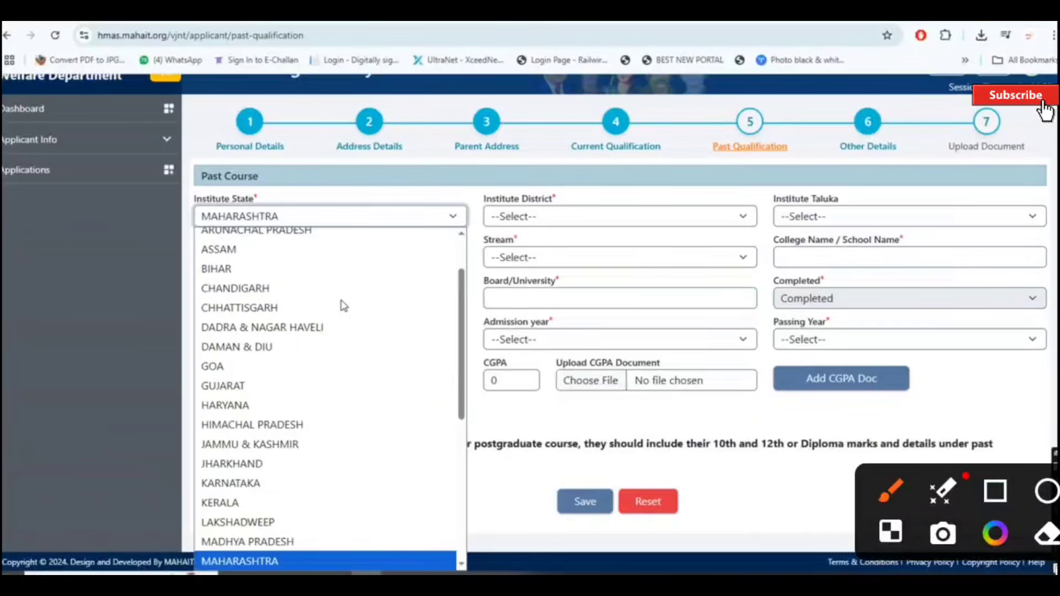
{"action": "key", "text": "Return"}
{"action": "left_click", "coordinate": [557, 219]}
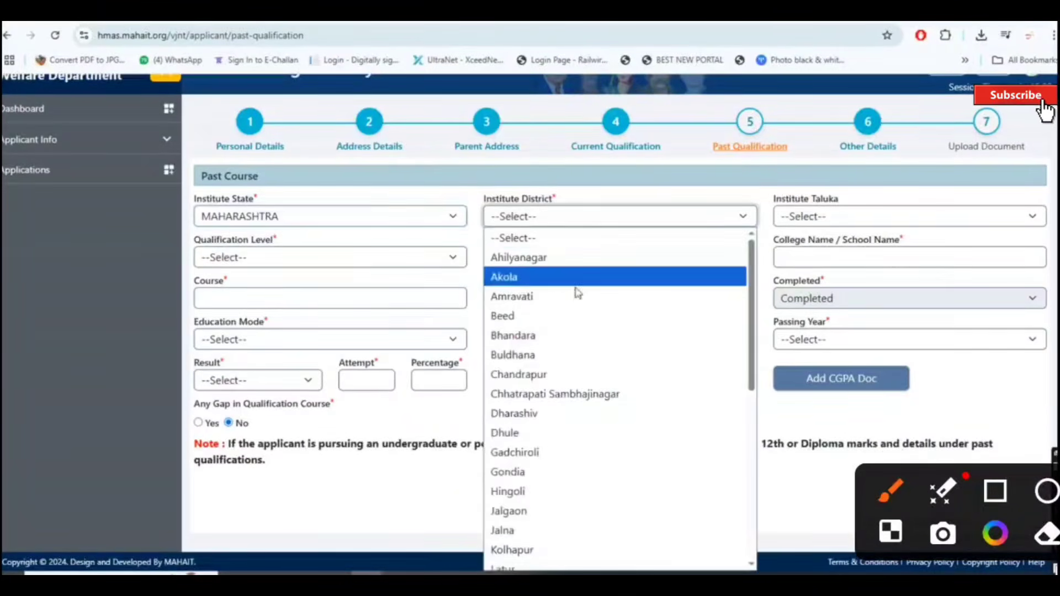
{"action": "left_click", "coordinate": [576, 292]}
{"action": "left_click", "coordinate": [956, 217]}
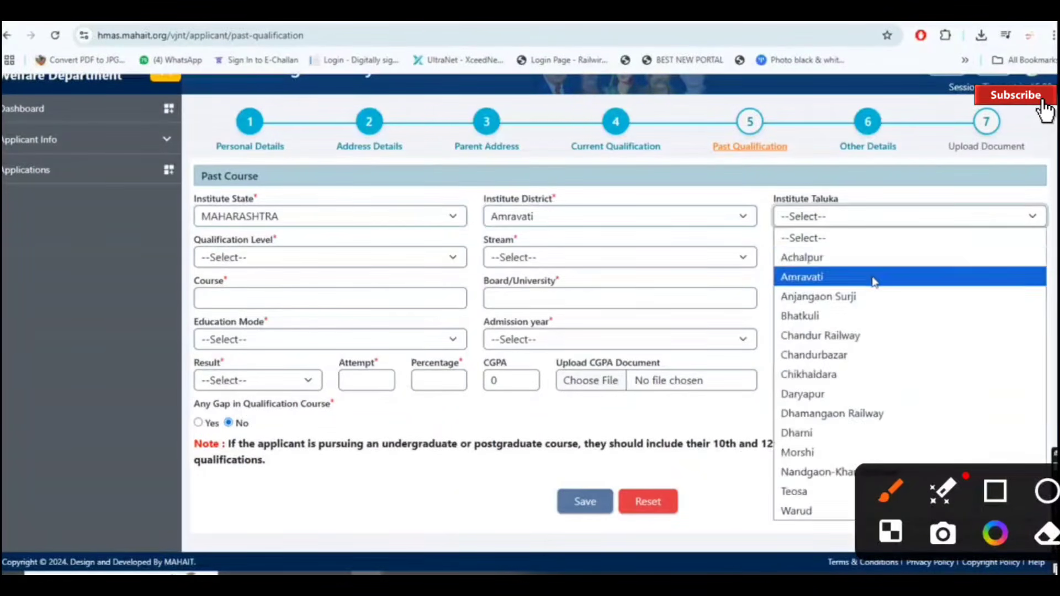
{"action": "left_click", "coordinate": [875, 277]}
{"action": "left_click", "coordinate": [366, 259]}
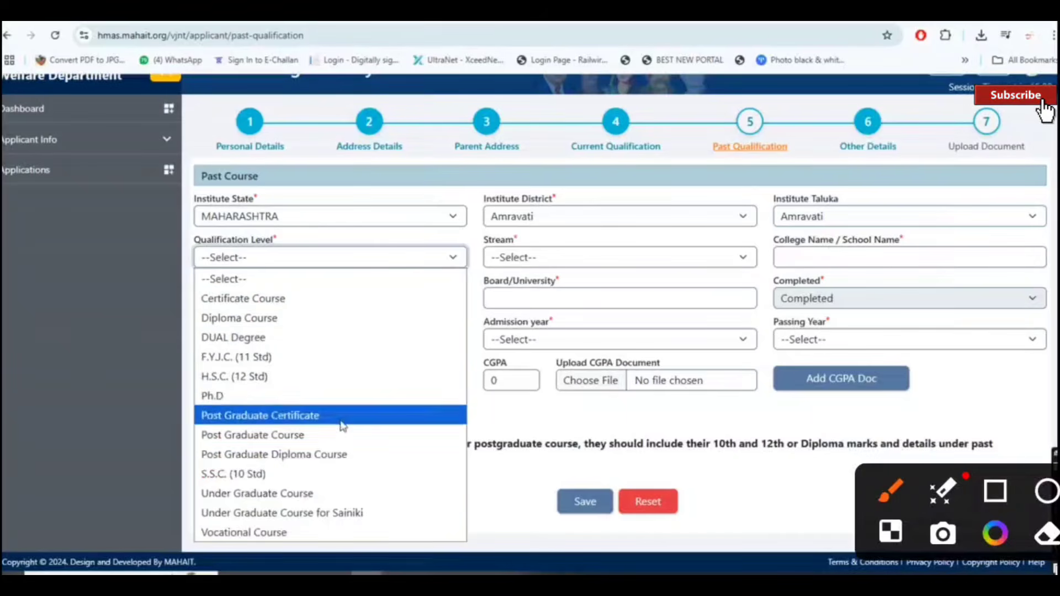
{"action": "left_click", "coordinate": [310, 481]}
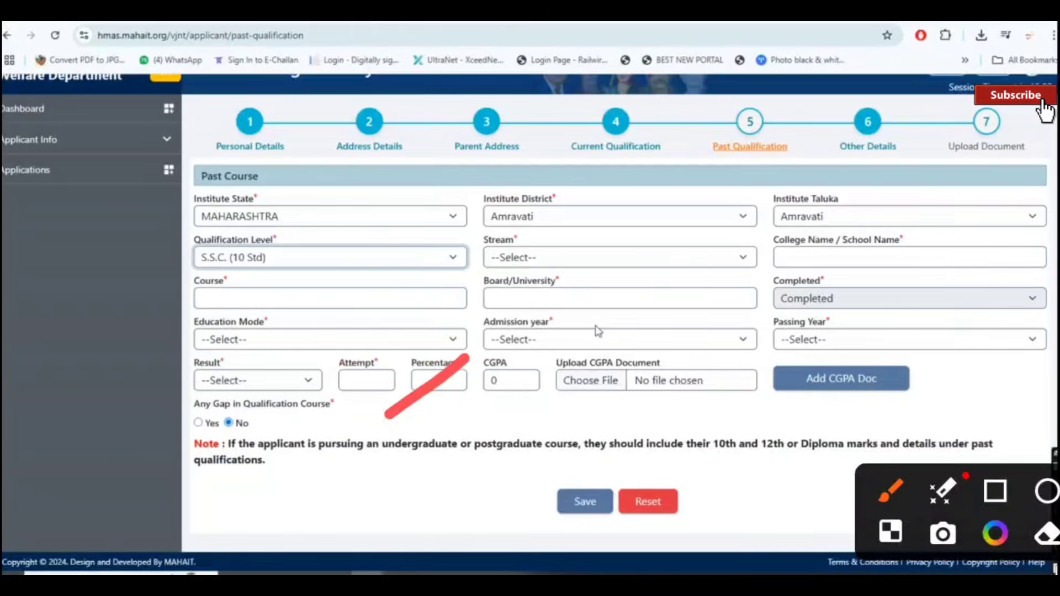
Step: Choose stream SSC, JANTA HIGH SCHOOL, PARSAPUR, the Maharashtra state board, and Regular mode
{"action": "left_click", "coordinate": [605, 262]}
{"action": "left_click", "coordinate": [623, 299]}
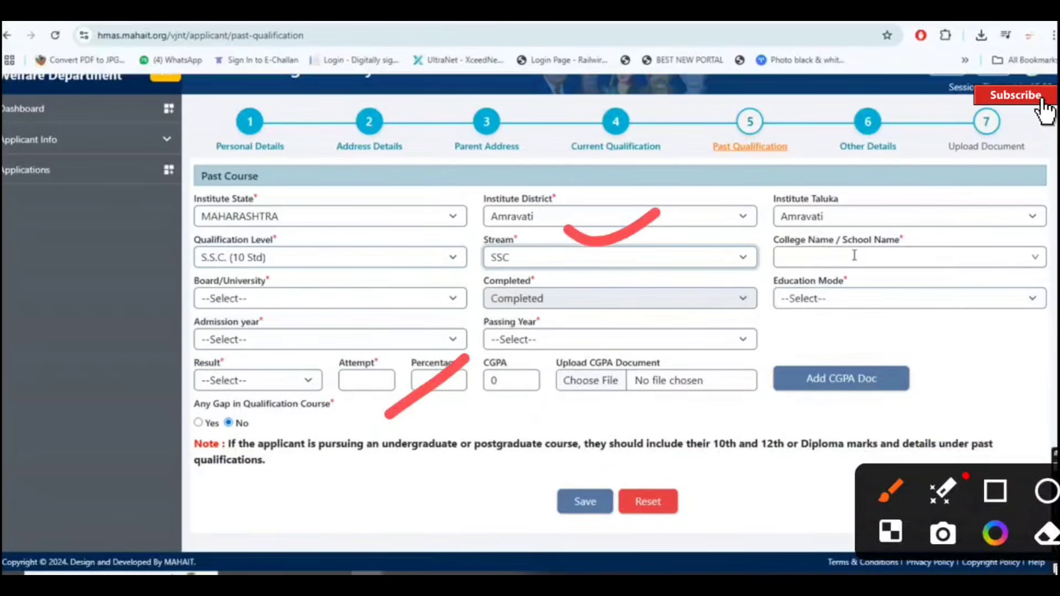
{"action": "left_click", "coordinate": [908, 257]}
{"action": "left_click", "coordinate": [890, 306]}
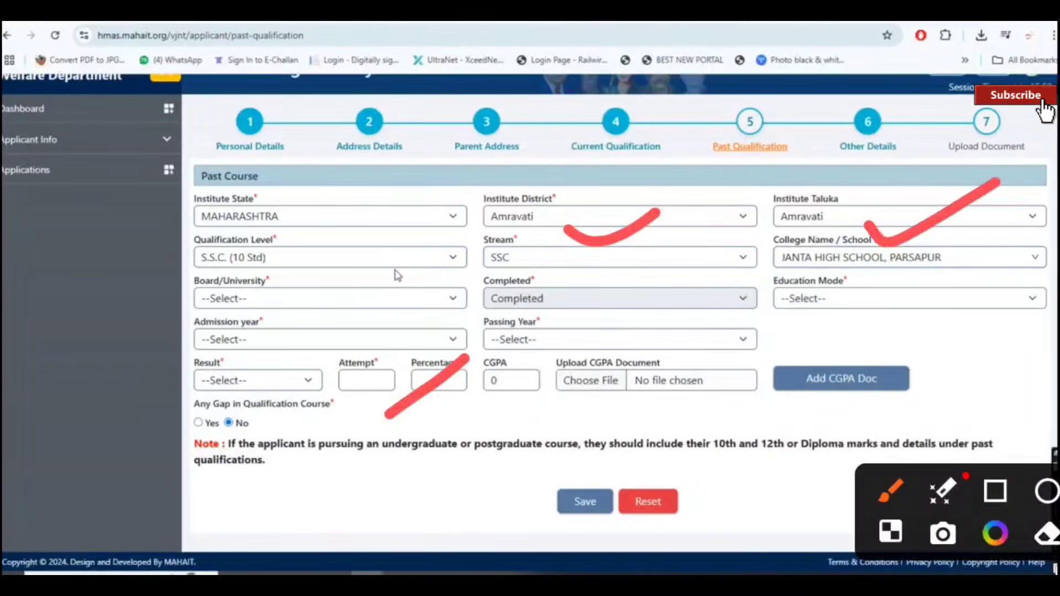
{"action": "left_click", "coordinate": [362, 299]}
{"action": "left_click", "coordinate": [370, 336]}
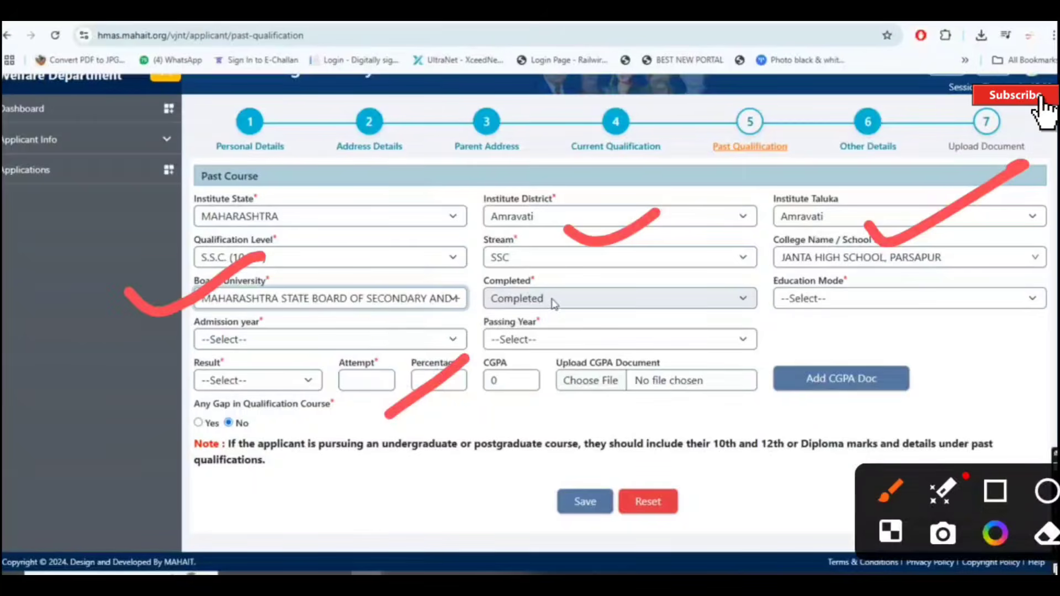
{"action": "left_click", "coordinate": [883, 300]}
{"action": "left_click", "coordinate": [885, 358]}
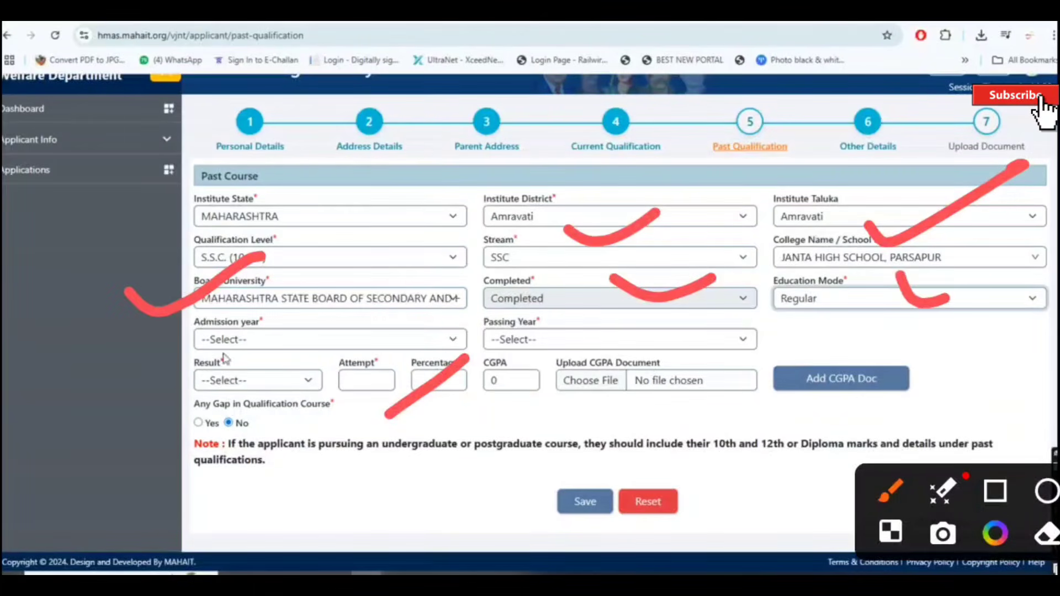
Step: Enter admission year 2022, passing year 2023, result Pass, 1 attempt, and 69.04 percentage
{"action": "left_click", "coordinate": [285, 339]}
{"action": "scroll", "coordinate": [349, 246], "scroll_direction": "down", "scroll_amount": 12}
{"action": "scroll", "coordinate": [349, 247], "scroll_direction": "up", "scroll_amount": 13}
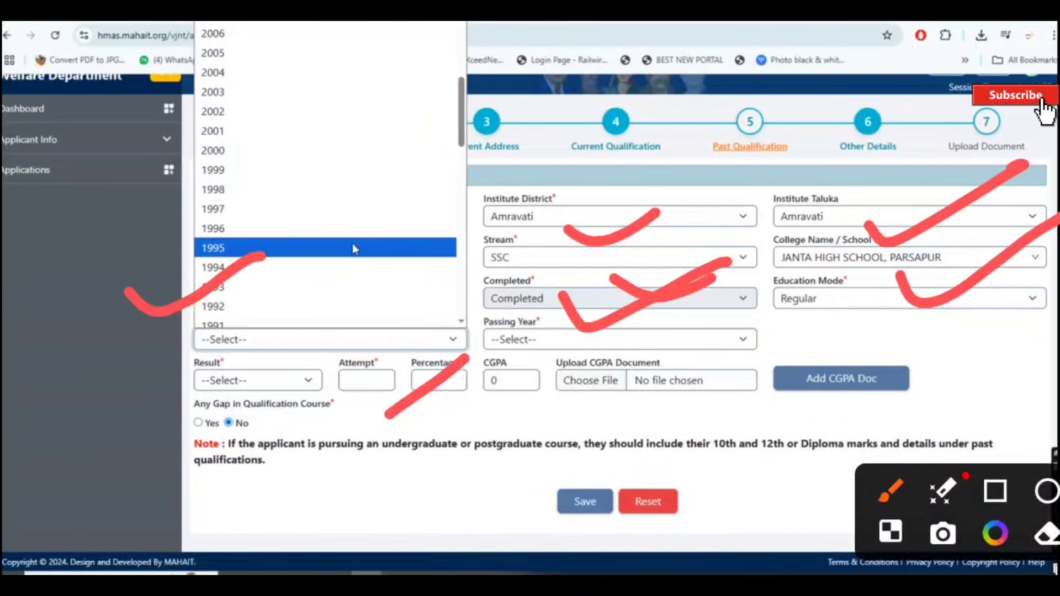
{"action": "scroll", "coordinate": [349, 248], "scroll_direction": "down", "scroll_amount": 13}
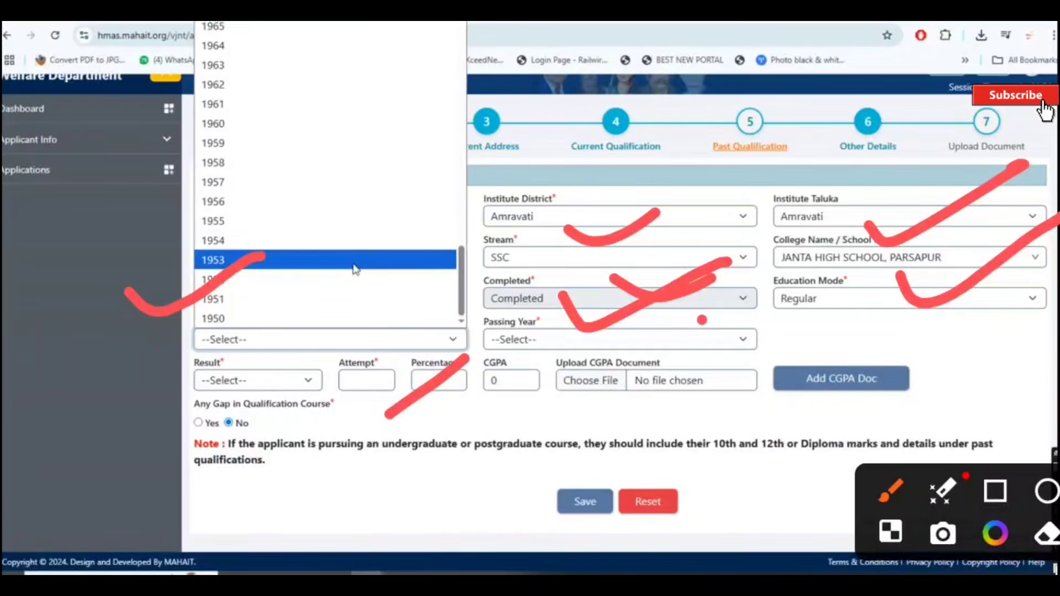
{"action": "scroll", "coordinate": [348, 268], "scroll_direction": "up", "scroll_amount": 20}
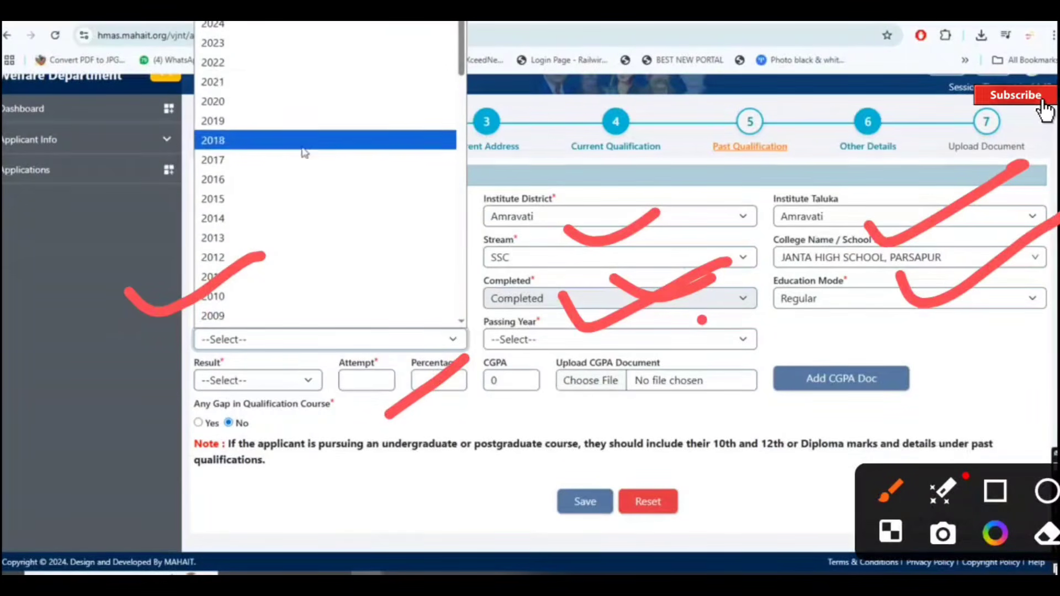
{"action": "left_click", "coordinate": [300, 73]}
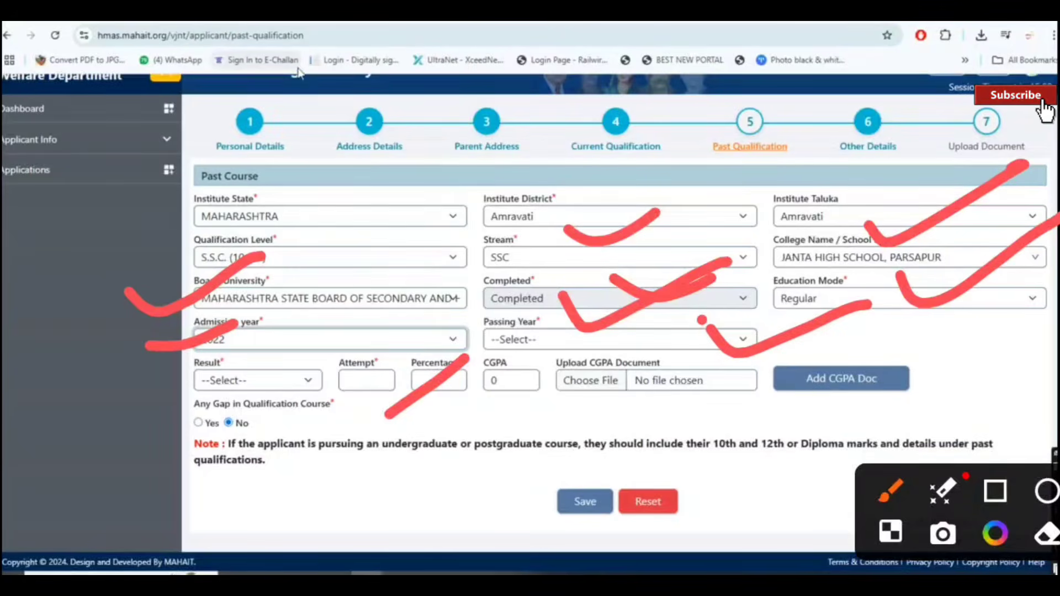
{"action": "left_click", "coordinate": [558, 348]}
{"action": "left_click", "coordinate": [554, 381]}
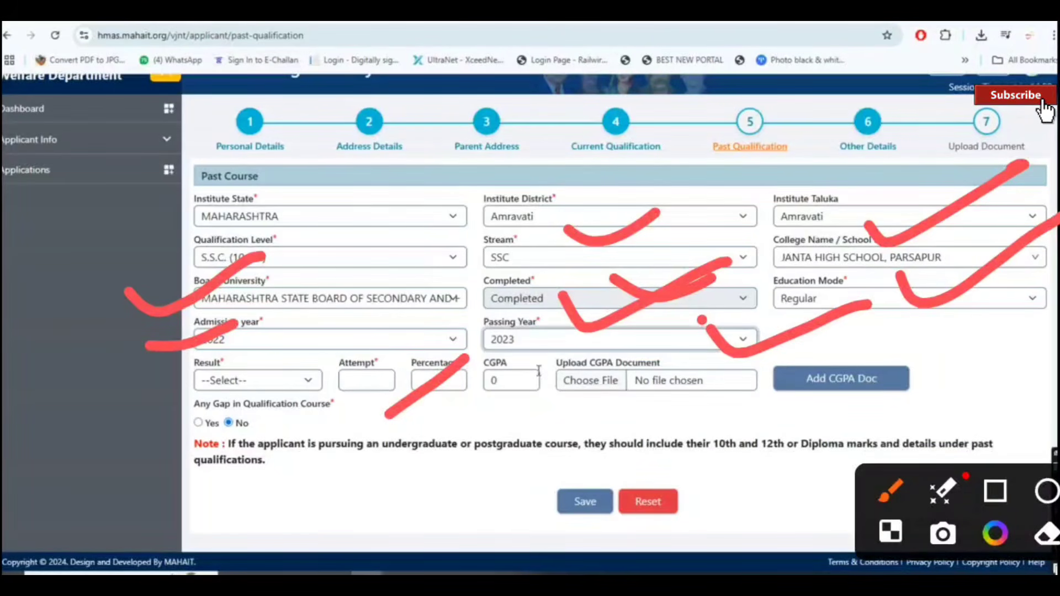
{"action": "left_click", "coordinate": [297, 380]}
{"action": "left_click", "coordinate": [291, 426]}
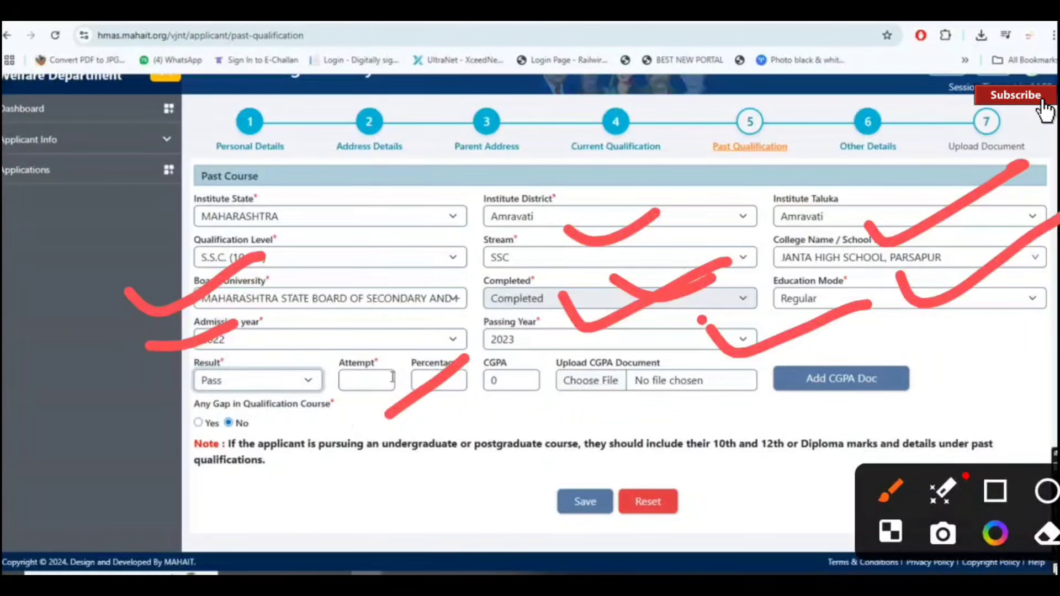
{"action": "left_click", "coordinate": [393, 378]}
{"action": "type", "text": "1"}
{"action": "left_click", "coordinate": [442, 387]}
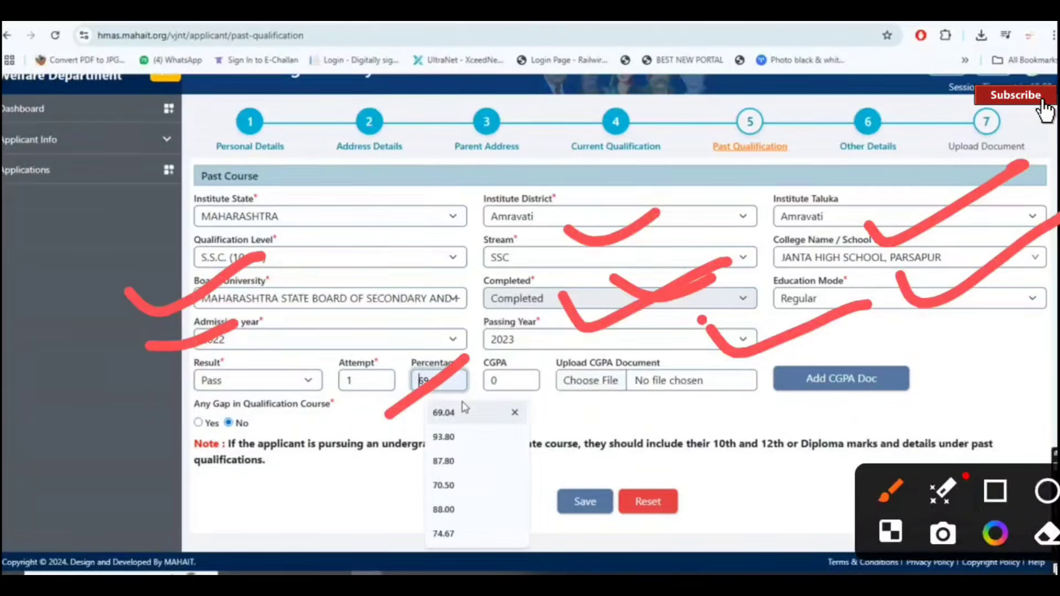
{"action": "left_click", "coordinate": [466, 411]}
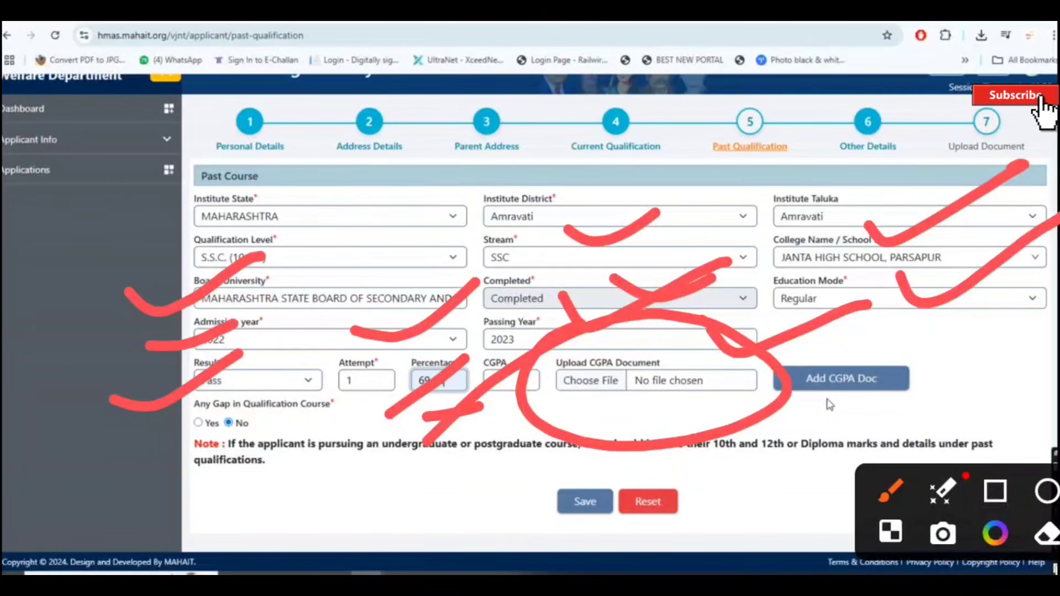
Step: Save the SSC past qualification record and check the saved entry
{"action": "left_click", "coordinate": [586, 502]}
{"action": "scroll", "coordinate": [816, 362], "scroll_direction": "down", "scroll_amount": 1}
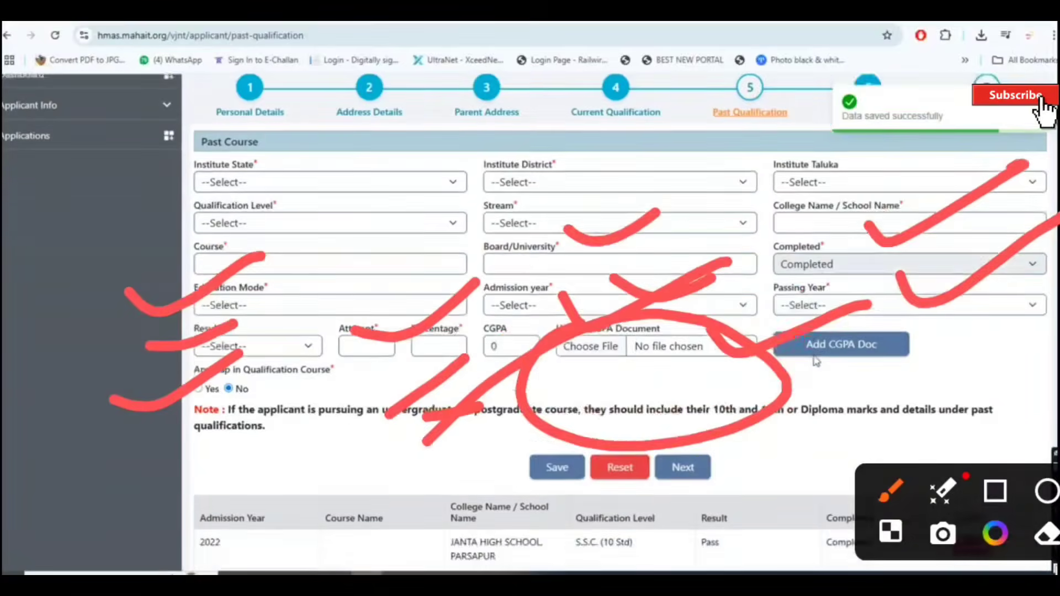
{"action": "scroll", "coordinate": [816, 362], "scroll_direction": "down", "scroll_amount": 1}
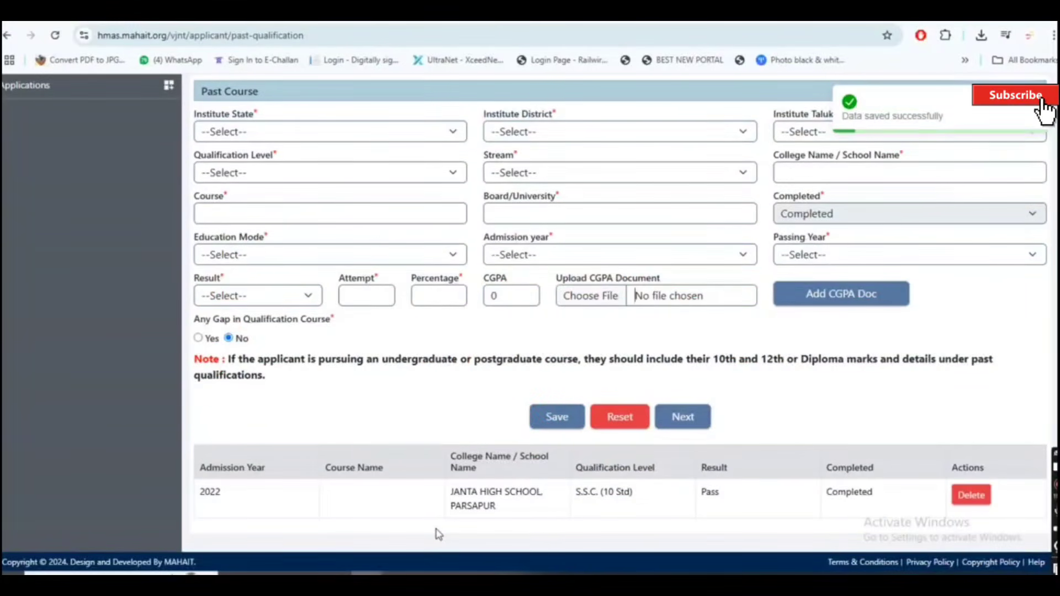
{"action": "scroll", "coordinate": [450, 528], "scroll_direction": "up", "scroll_amount": 2}
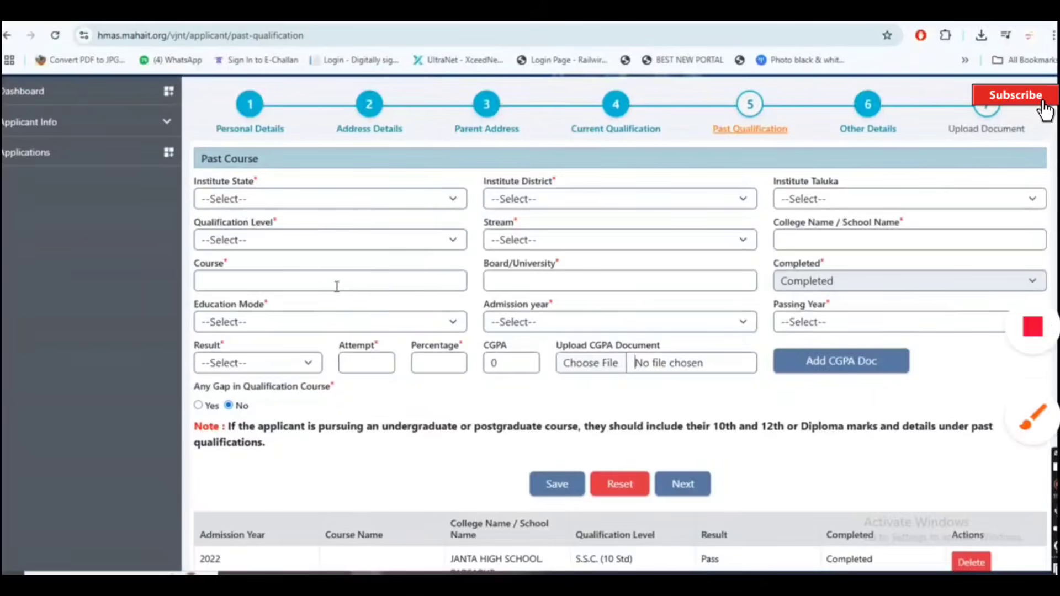
Step: Annotate the step tracker and Save/Next actions in red, then advance to Other Details
{"action": "left_click", "coordinate": [1032, 418]}
{"action": "left_click_drag", "start_coordinate": [179, 136], "coordinate": [137, 424]}
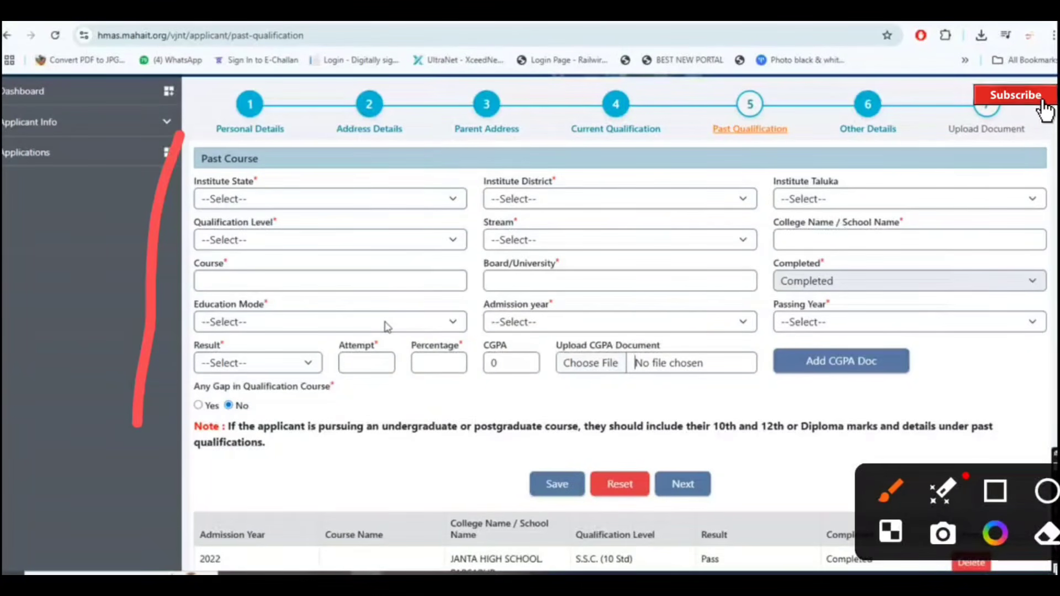
{"action": "mouse_move", "coordinate": [450, 145]}
{"action": "left_mouse_down"}
{"action": "mouse_move", "coordinate": [457, 157]}
{"action": "mouse_move", "coordinate": [728, 141]}
{"action": "mouse_move", "coordinate": [828, 103]}
{"action": "left_mouse_up"}
{"action": "left_click_drag", "start_coordinate": [845, 156], "coordinate": [991, 109]}
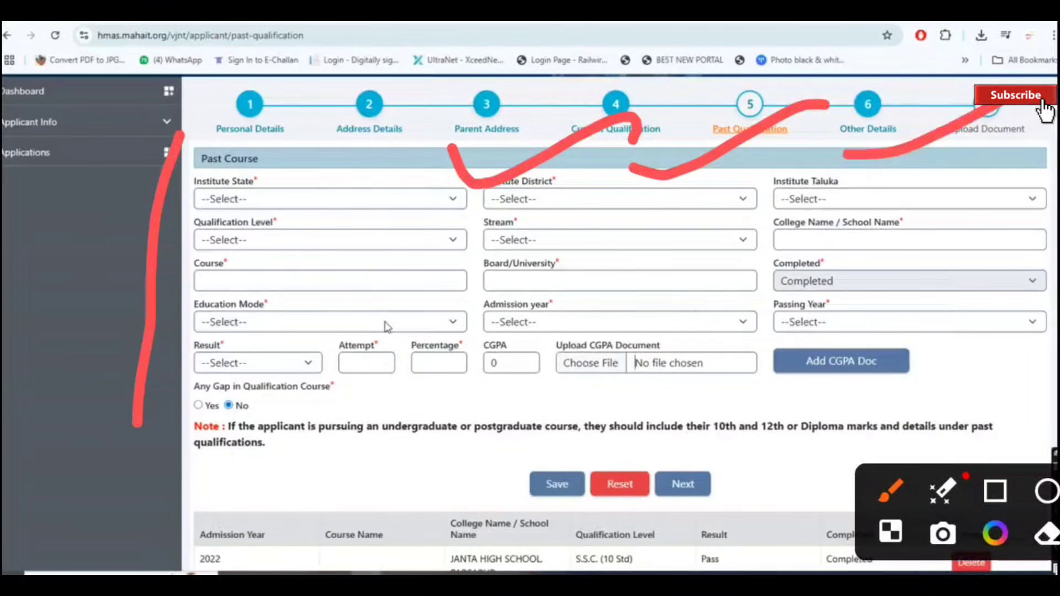
{"action": "left_click_drag", "start_coordinate": [533, 403], "coordinate": [424, 478]}
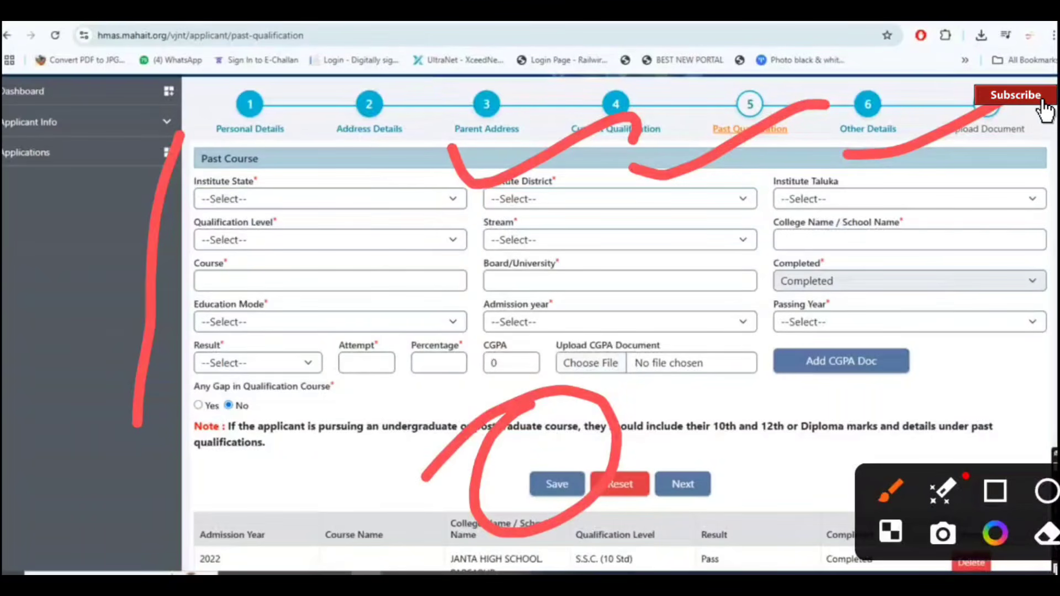
{"action": "mouse_move", "coordinate": [670, 434]}
{"action": "left_mouse_down"}
{"action": "mouse_move", "coordinate": [645, 473]}
{"action": "mouse_move", "coordinate": [653, 468]}
{"action": "left_mouse_up"}
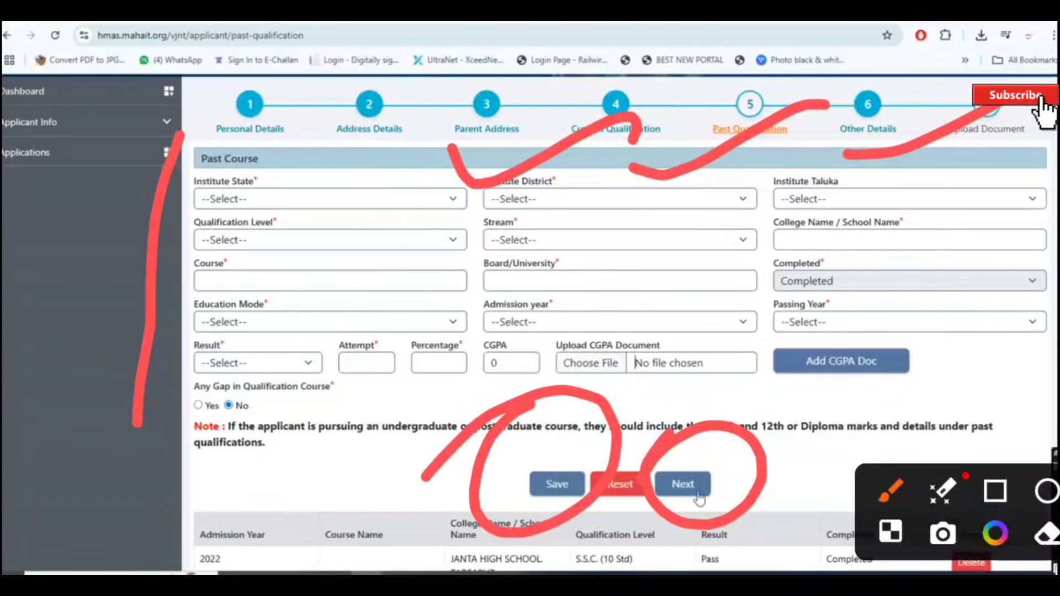
{"action": "left_click", "coordinate": [683, 485]}
{"action": "left_click_drag", "start_coordinate": [720, 334], "coordinate": [933, 301]}
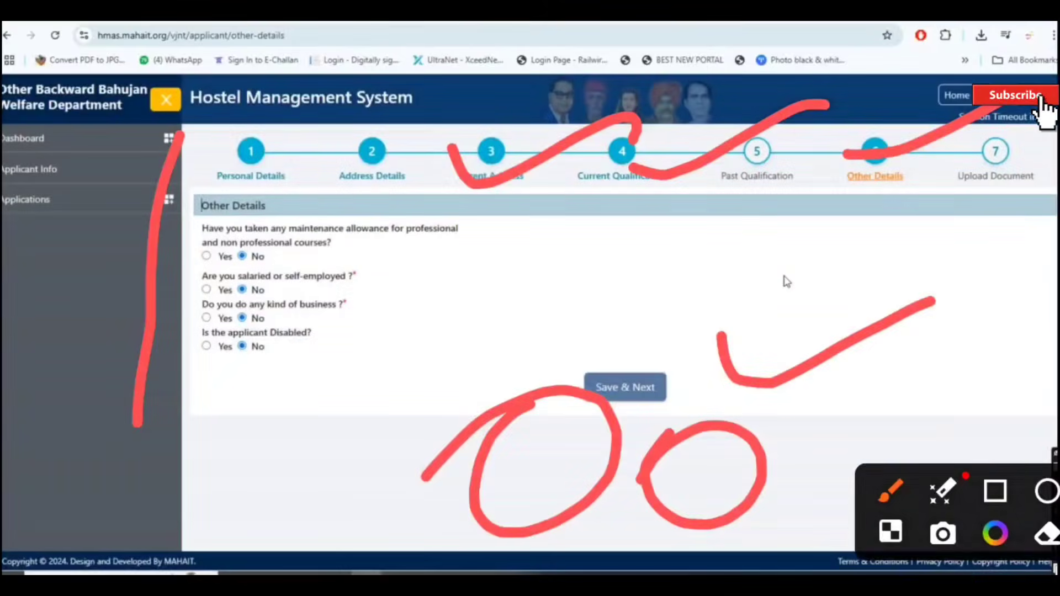
Step: Mark the four Other Details questions, all answered No, with red annotations
{"action": "key", "text": "Escape"}
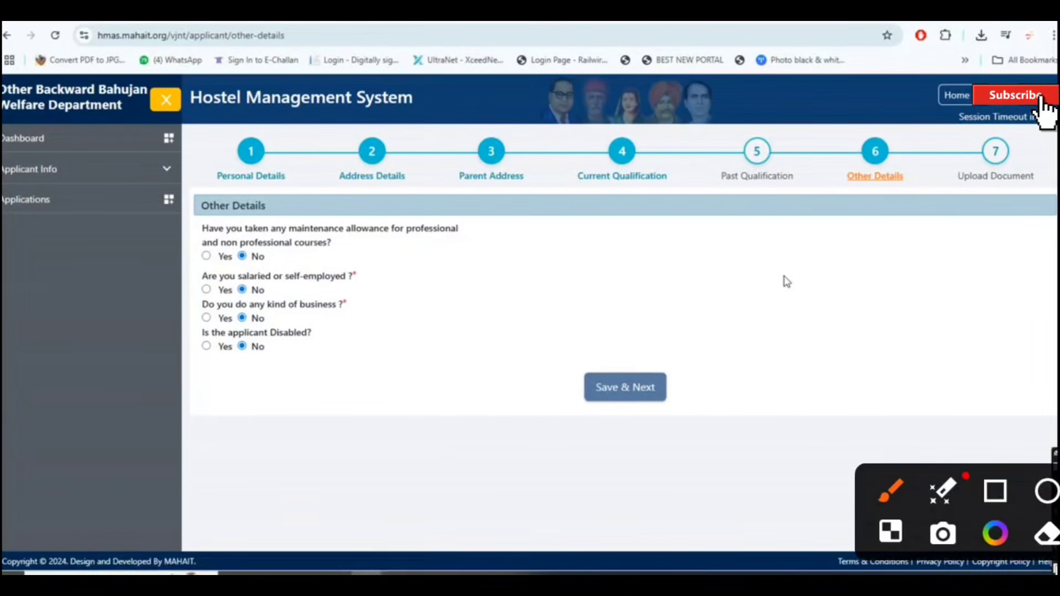
{"action": "left_click_drag", "start_coordinate": [446, 209], "coordinate": [577, 175]}
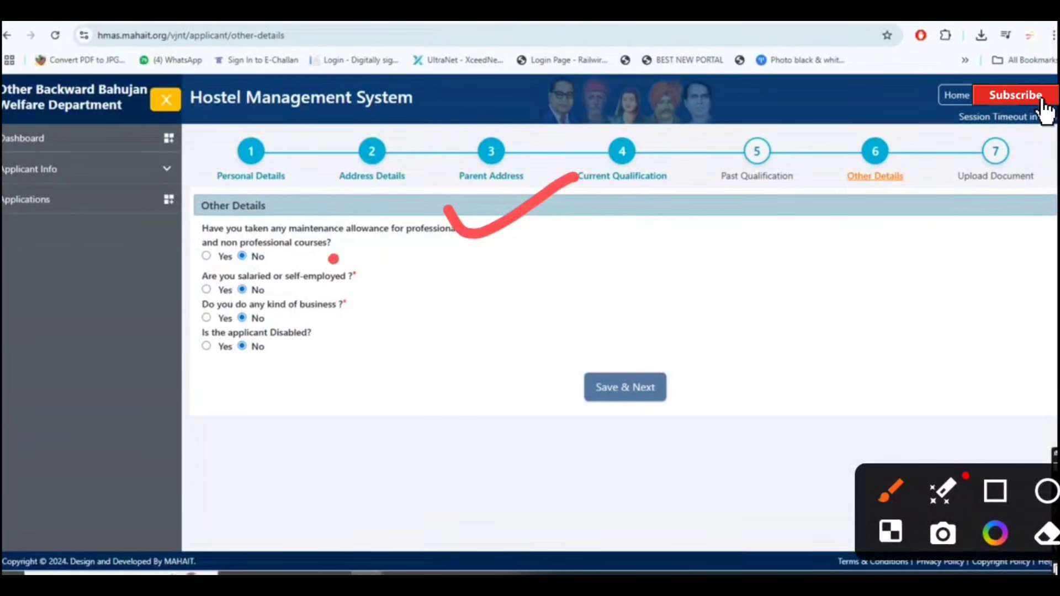
{"action": "left_click_drag", "start_coordinate": [332, 258], "coordinate": [430, 186]}
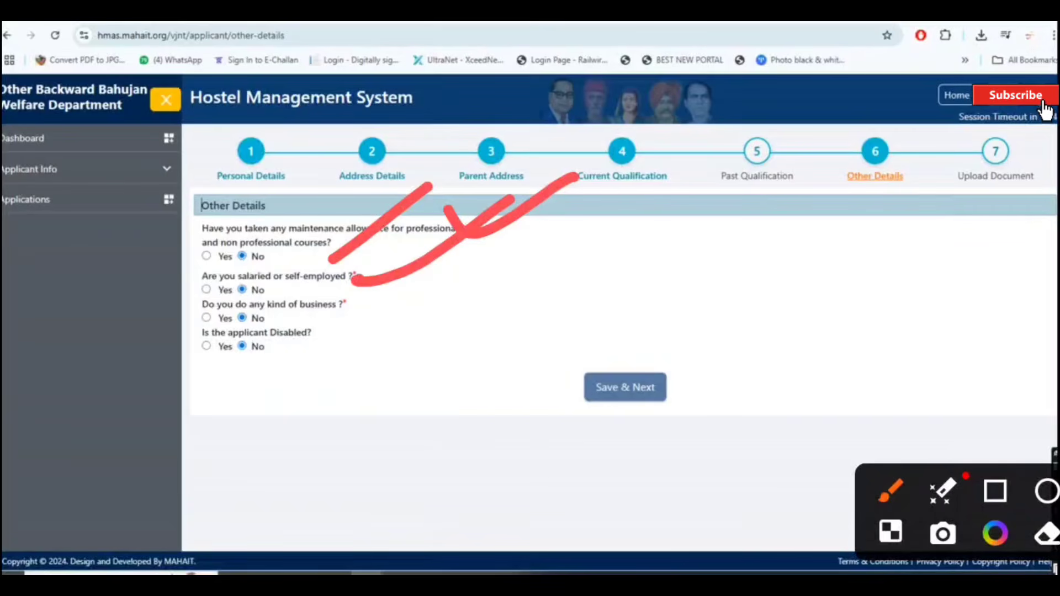
{"action": "left_click_drag", "start_coordinate": [363, 305], "coordinate": [513, 240]}
{"action": "mouse_move", "coordinate": [186, 388]}
{"action": "left_mouse_down"}
{"action": "mouse_move", "coordinate": [232, 312]}
{"action": "mouse_move", "coordinate": [196, 393]}
{"action": "left_mouse_up"}
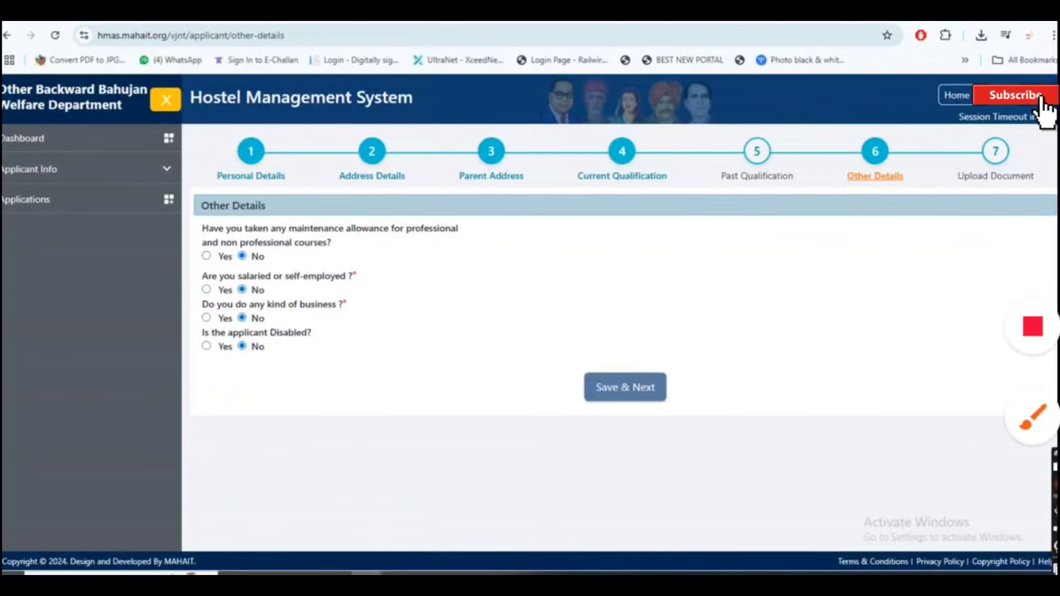
Step: Save the all-No Other Details answers and continue to the Upload Document step
{"action": "left_click", "coordinate": [1032, 417]}
{"action": "left_click_drag", "start_coordinate": [144, 214], "coordinate": [292, 154]}
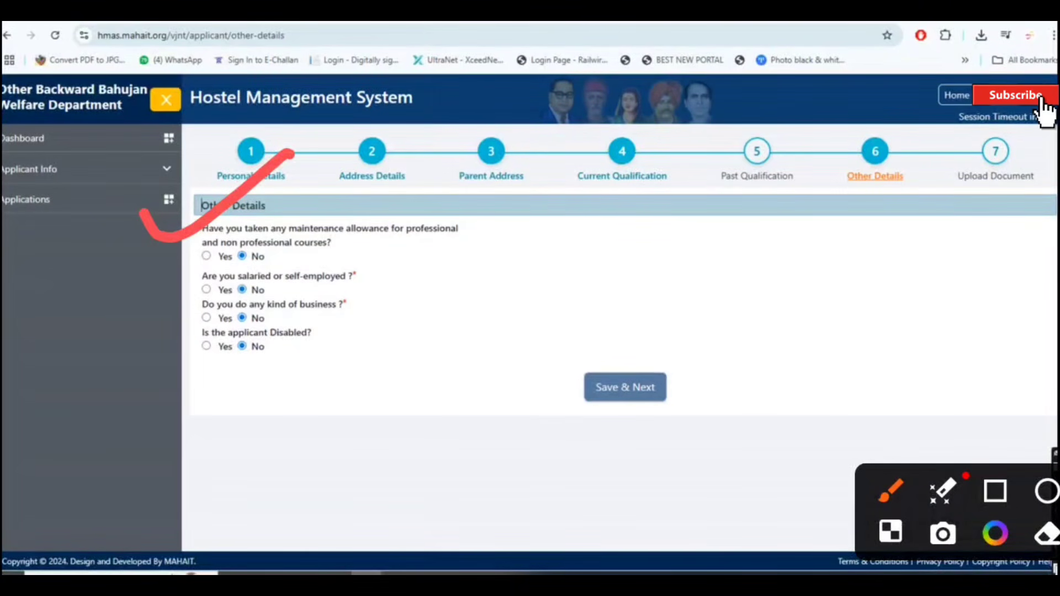
{"action": "left_click", "coordinate": [637, 394]}
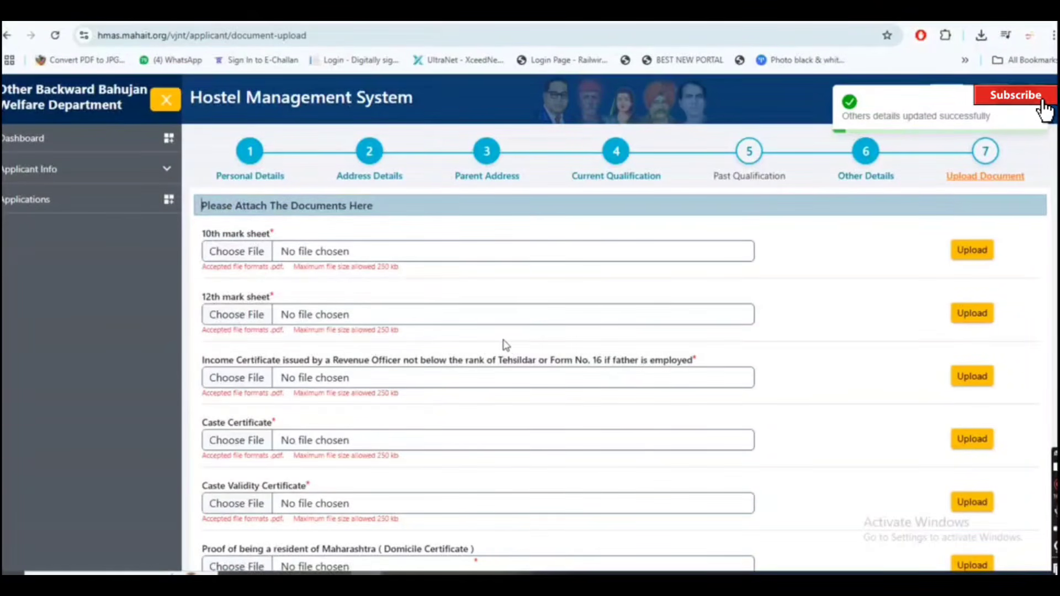
{"action": "scroll", "coordinate": [503, 343], "scroll_direction": "down", "scroll_amount": 2}
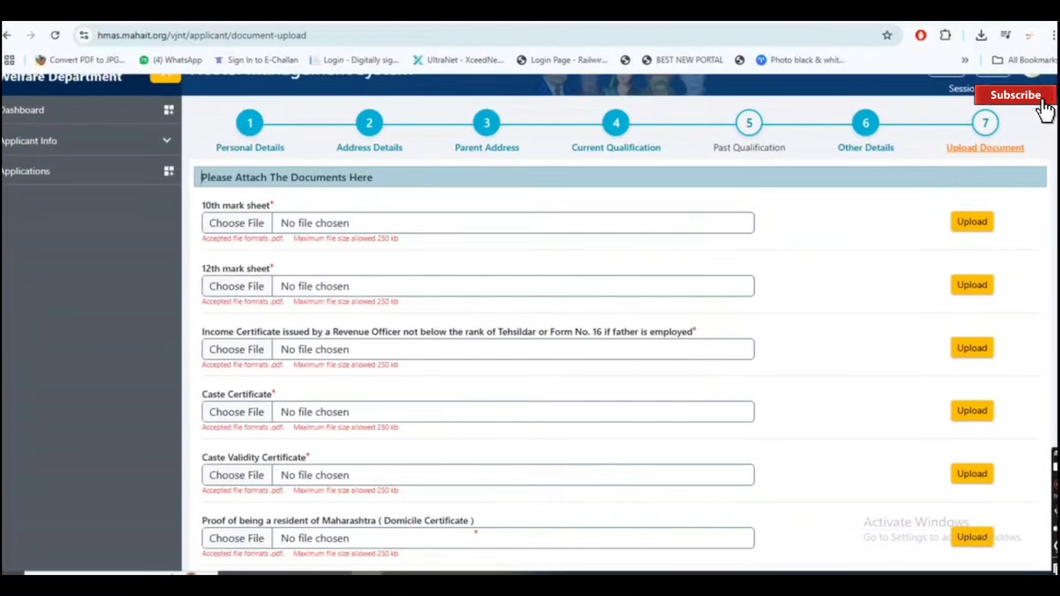
{"action": "scroll", "coordinate": [502, 344], "scroll_direction": "down", "scroll_amount": 2}
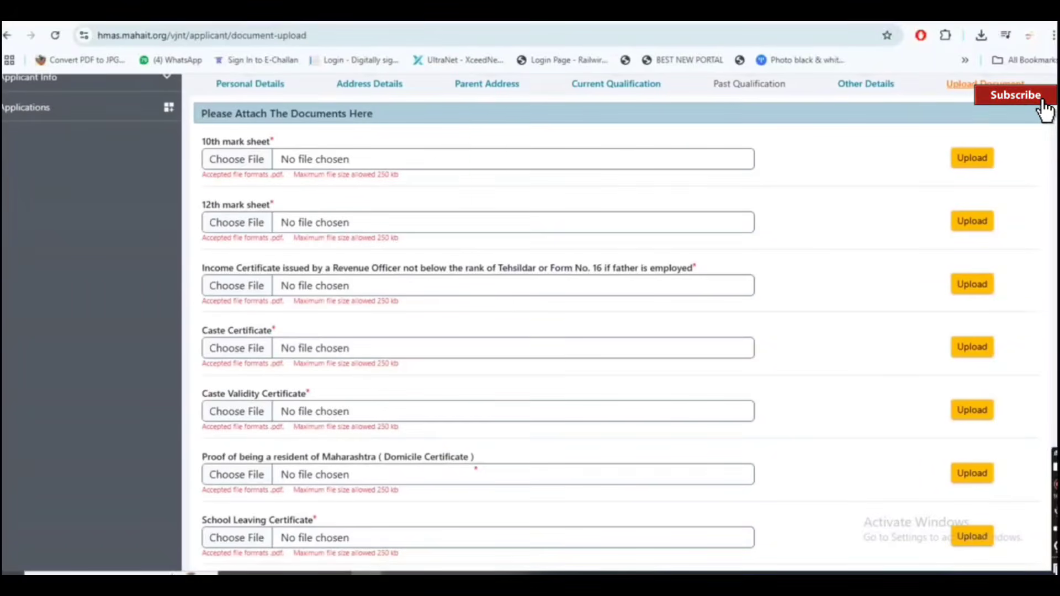
{"action": "left_click", "coordinate": [1034, 416]}
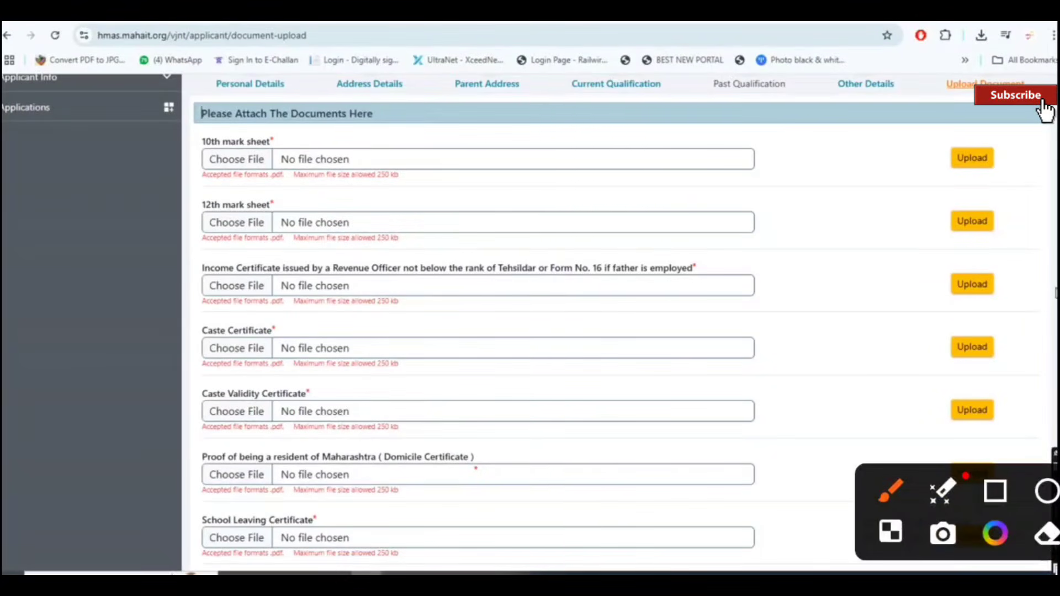
{"action": "left_click_drag", "start_coordinate": [380, 202], "coordinate": [450, 163]}
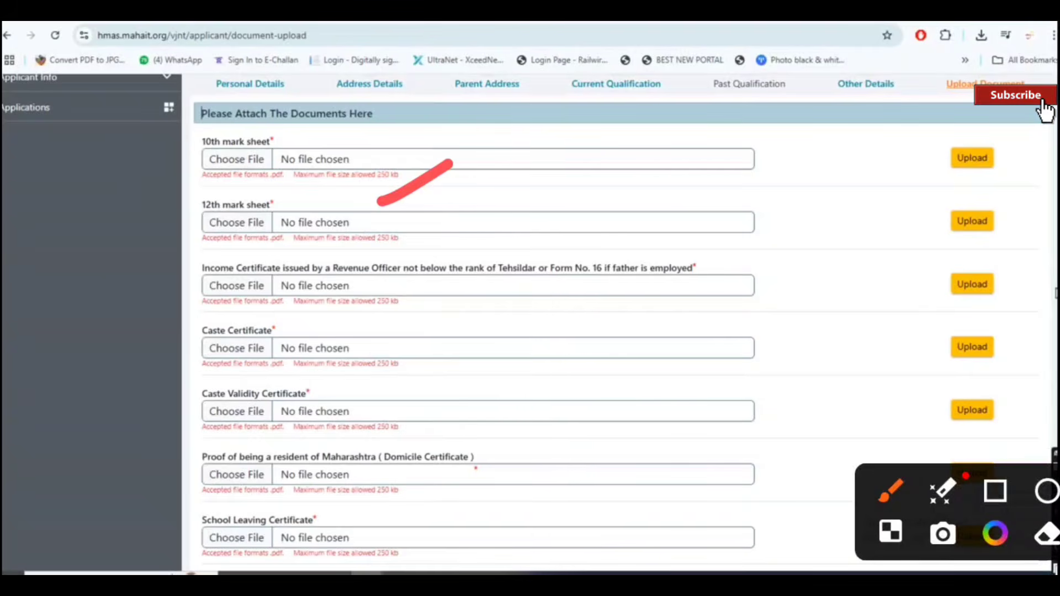
{"action": "mouse_move", "coordinate": [288, 106]}
{"action": "left_mouse_down"}
{"action": "mouse_move", "coordinate": [293, 113]}
{"action": "mouse_move", "coordinate": [460, 48]}
{"action": "left_mouse_up"}
{"action": "mouse_move", "coordinate": [302, 174]}
{"action": "left_mouse_down"}
{"action": "mouse_move", "coordinate": [307, 182]}
{"action": "mouse_move", "coordinate": [496, 99]}
{"action": "left_mouse_up"}
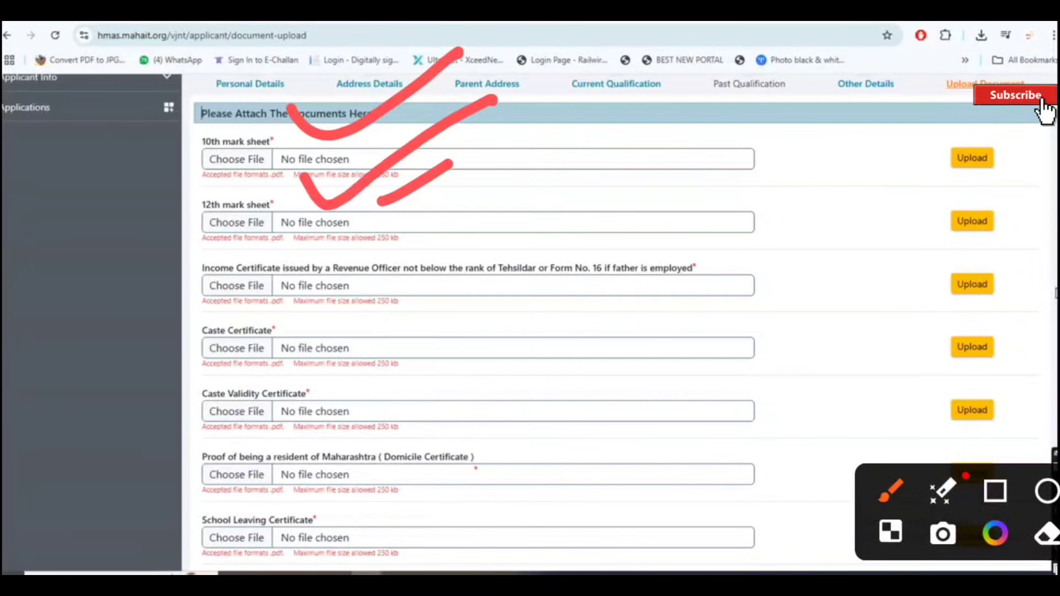
{"action": "mouse_move", "coordinate": [354, 247]}
{"action": "left_mouse_down"}
{"action": "mouse_move", "coordinate": [381, 259]}
{"action": "mouse_move", "coordinate": [555, 163]}
{"action": "left_mouse_up"}
{"action": "mouse_move", "coordinate": [353, 306]}
{"action": "left_mouse_down"}
{"action": "mouse_move", "coordinate": [384, 338]}
{"action": "mouse_move", "coordinate": [560, 226]}
{"action": "left_mouse_up"}
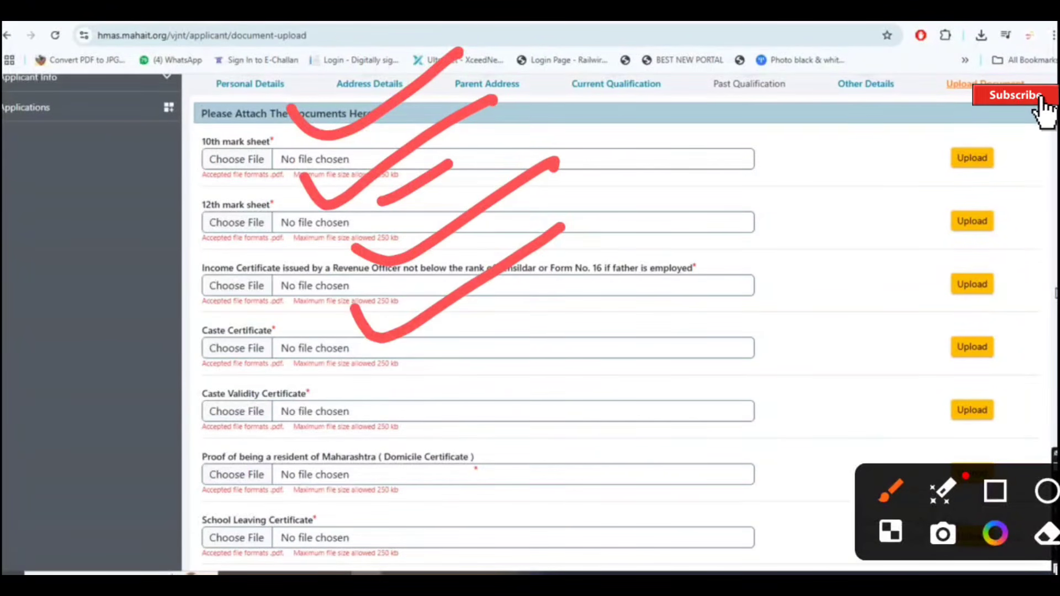
{"action": "mouse_move", "coordinate": [373, 369]}
{"action": "left_mouse_down"}
{"action": "mouse_move", "coordinate": [380, 378]}
{"action": "mouse_move", "coordinate": [583, 258]}
{"action": "left_mouse_up"}
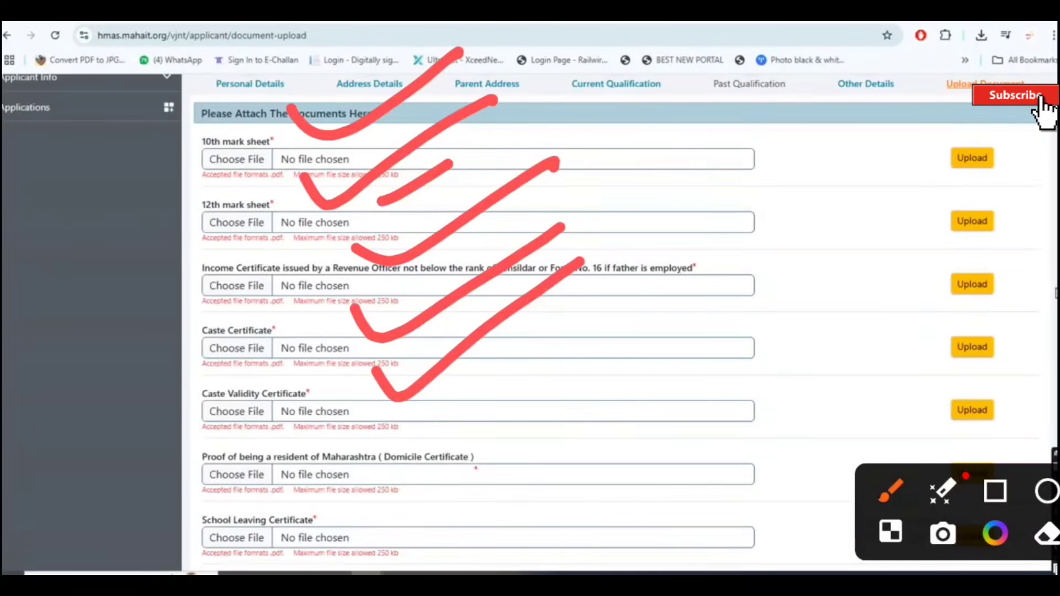
{"action": "mouse_move", "coordinate": [631, 414]}
{"action": "left_mouse_down"}
{"action": "mouse_move", "coordinate": [646, 430]}
{"action": "mouse_move", "coordinate": [886, 326]}
{"action": "left_mouse_up"}
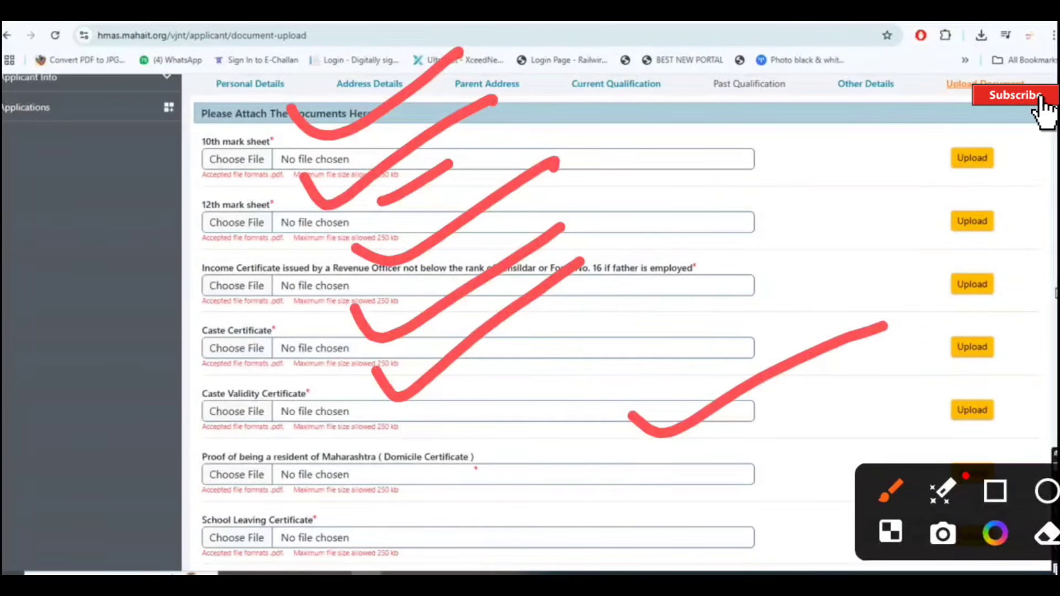
{"action": "mouse_move", "coordinate": [591, 483]}
{"action": "left_mouse_down"}
{"action": "mouse_move", "coordinate": [707, 486]}
{"action": "mouse_move", "coordinate": [853, 420]}
{"action": "left_mouse_up"}
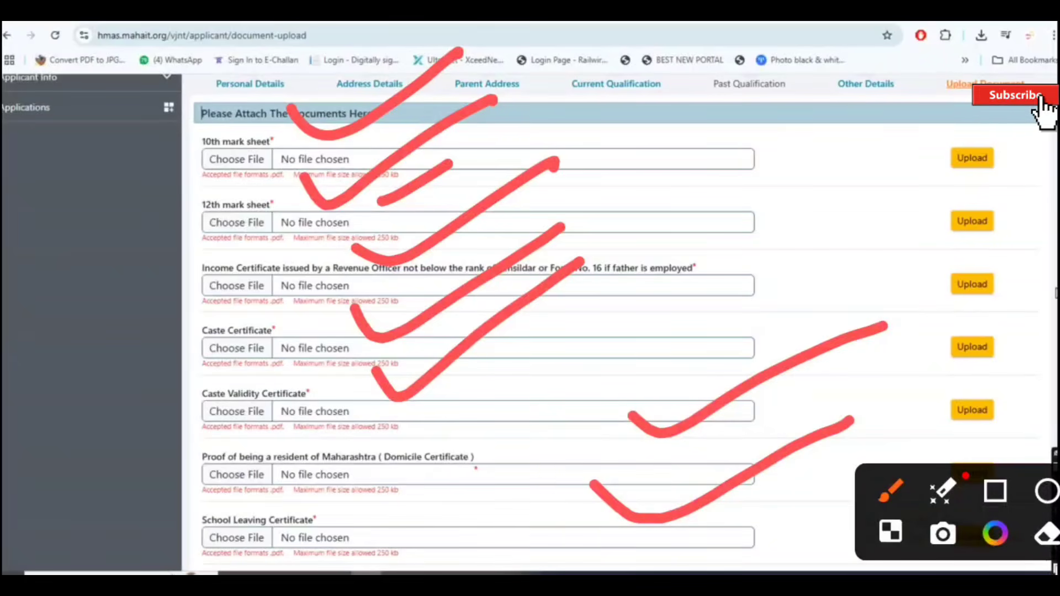
{"action": "left_click", "coordinate": [891, 182]}
{"action": "left_click_drag", "start_coordinate": [891, 182], "coordinate": [994, 156]}
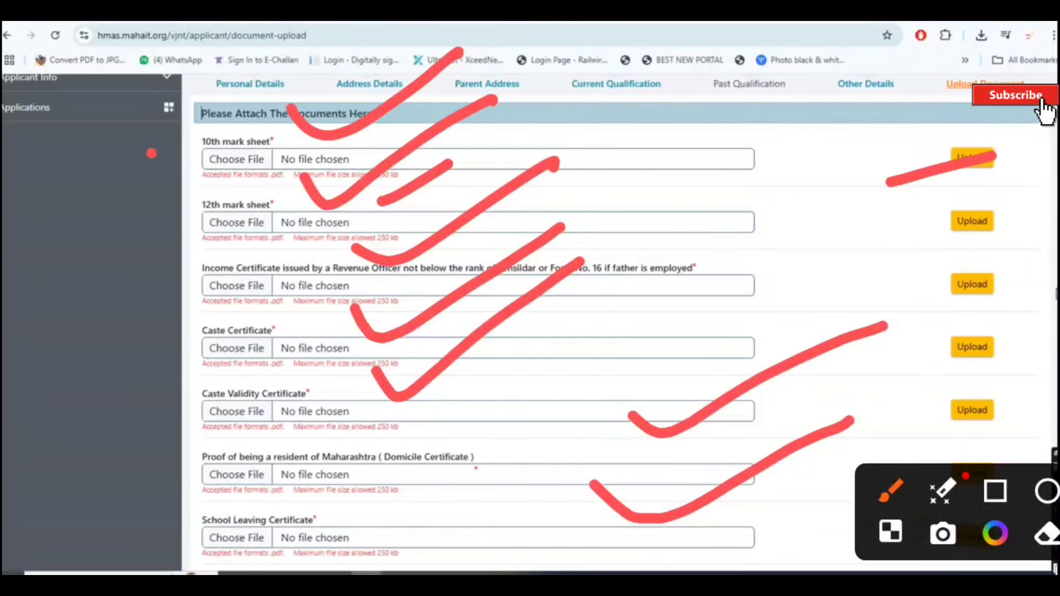
{"action": "left_click_drag", "start_coordinate": [152, 153], "coordinate": [298, 71]}
{"action": "left_click_drag", "start_coordinate": [926, 161], "coordinate": [885, 176]}
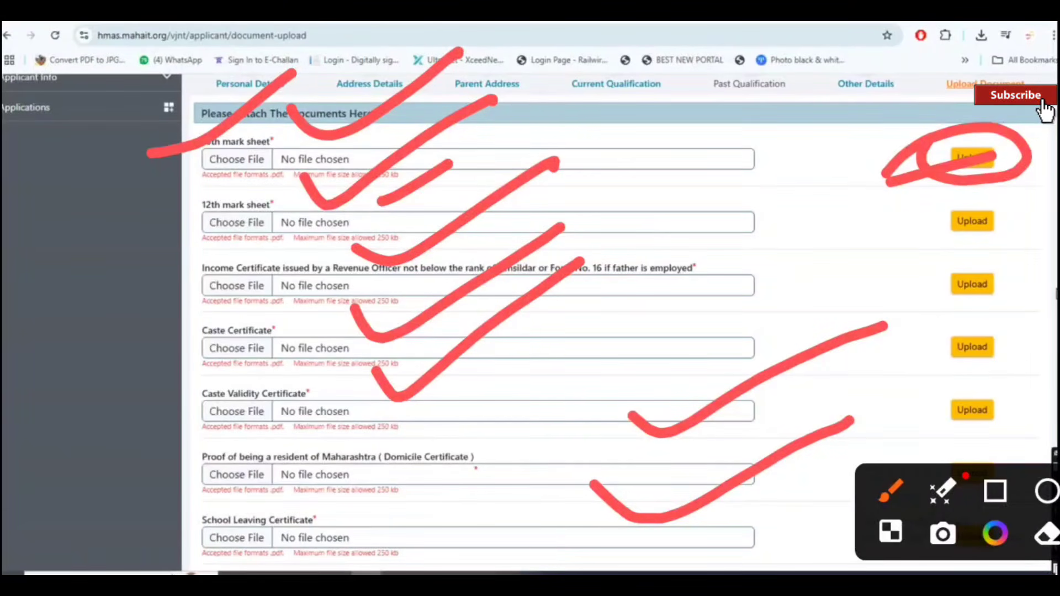
{"action": "key", "text": "Escape"}
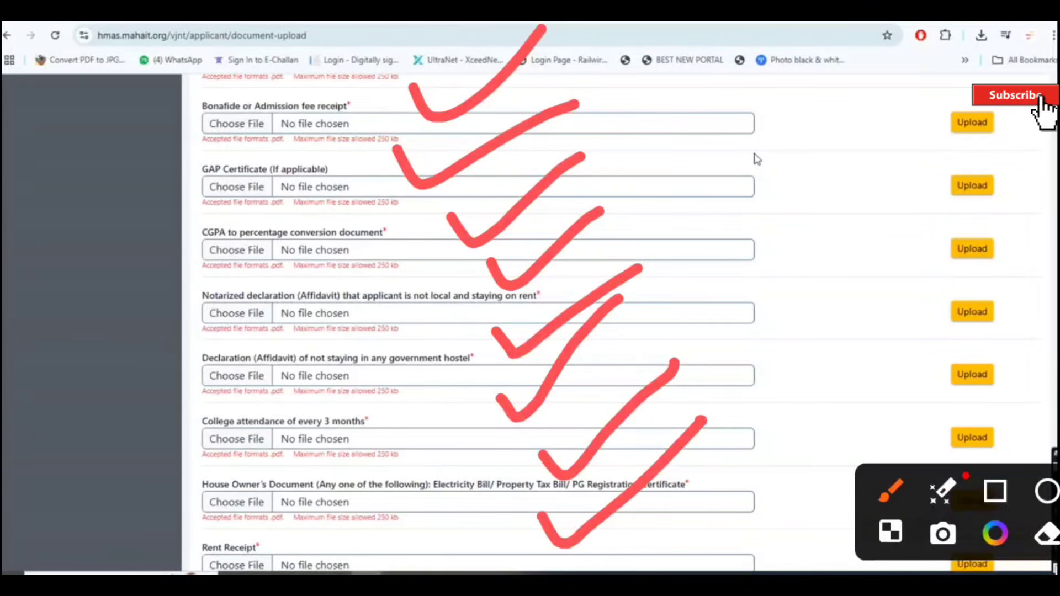
{"action": "scroll", "coordinate": [524, 355], "scroll_direction": "down", "scroll_amount": 3}
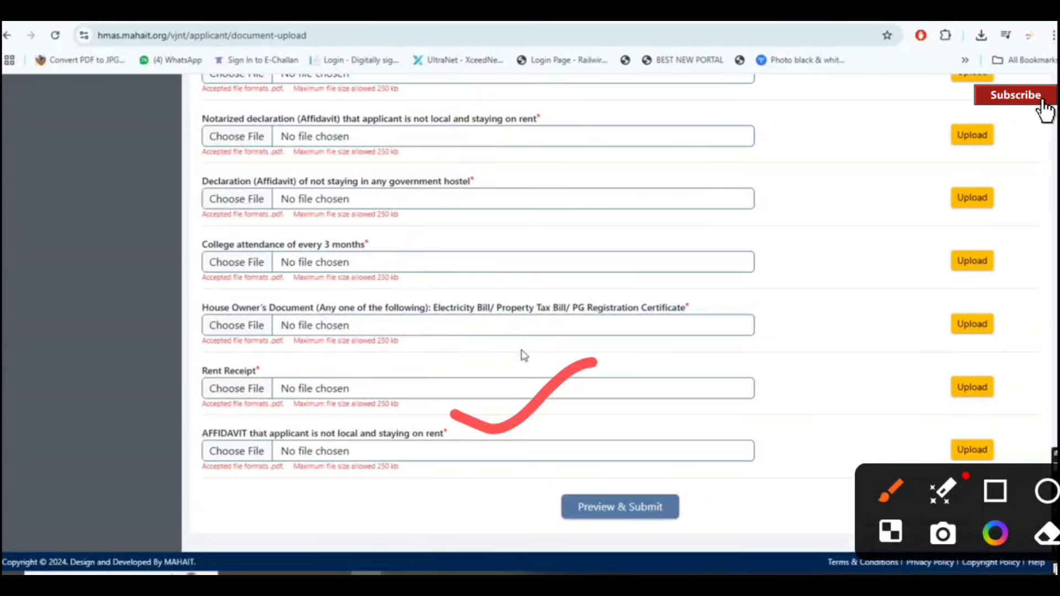
{"action": "left_click_drag", "start_coordinate": [626, 456], "coordinate": [803, 392]}
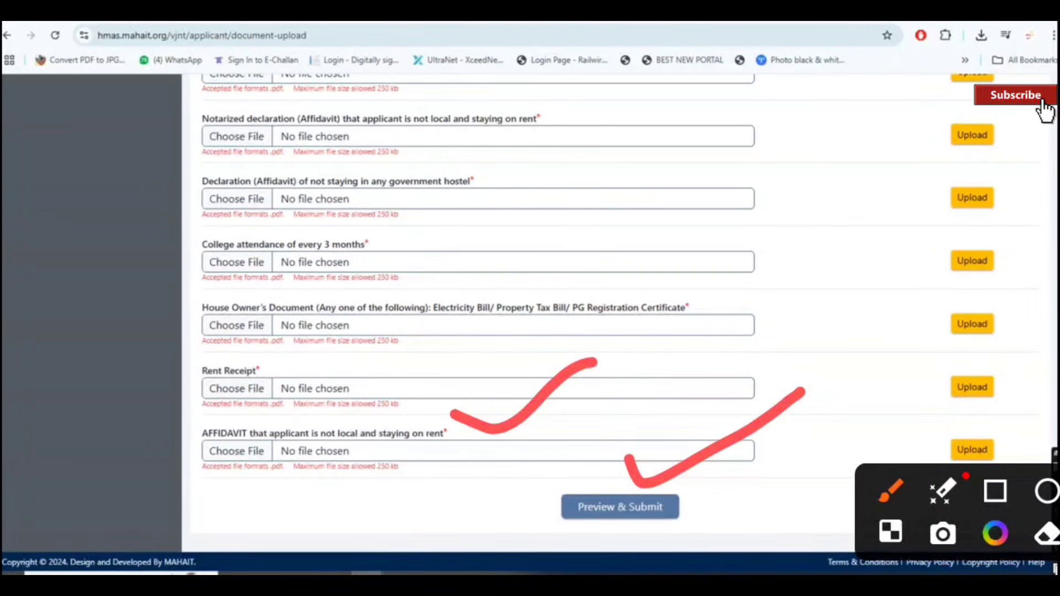